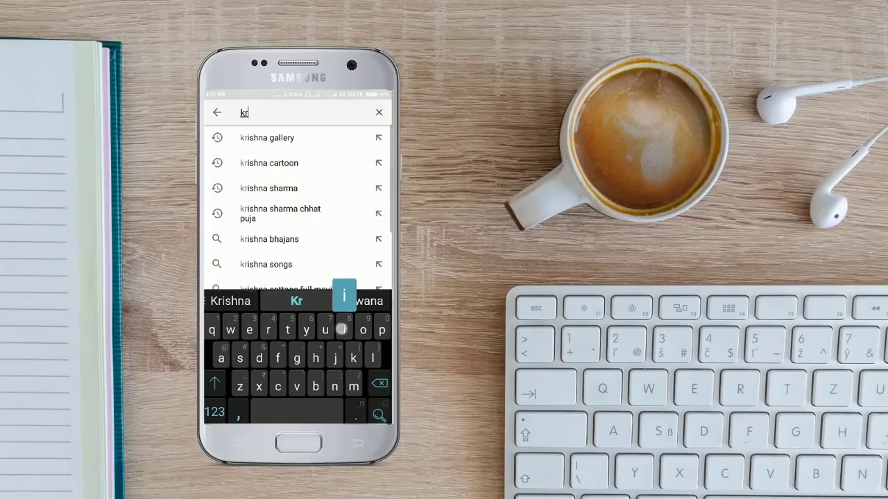
Step: Search for 'krishna gallery', then zoom in on the man's face in the photo
text(ishna gallery)
key(Return)
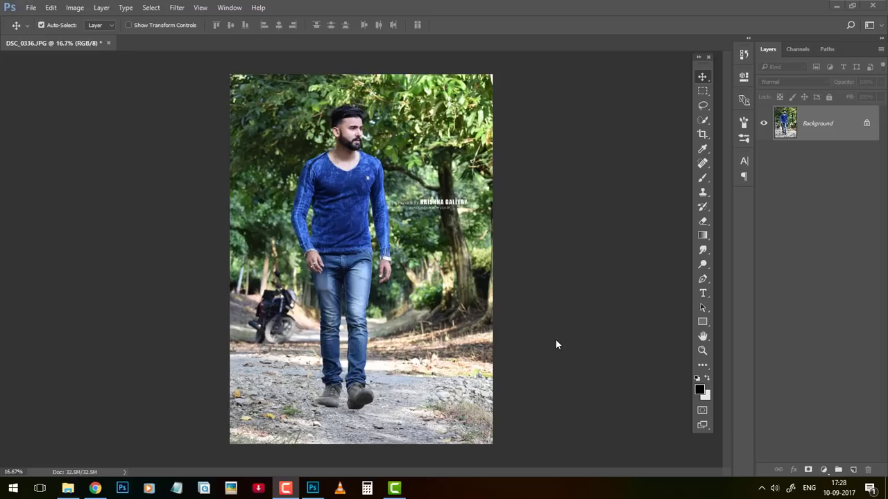
click(555, 340)
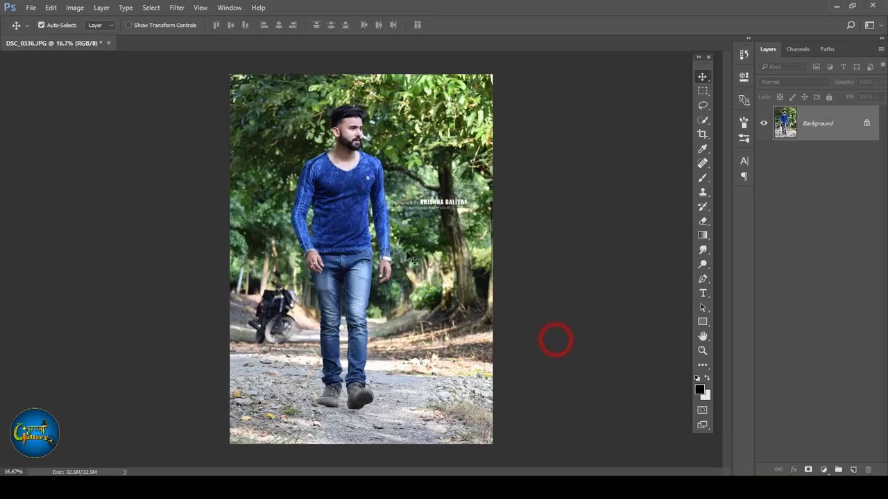
scroll(410, 255, up, 1)
scroll(405, 249, up, 1)
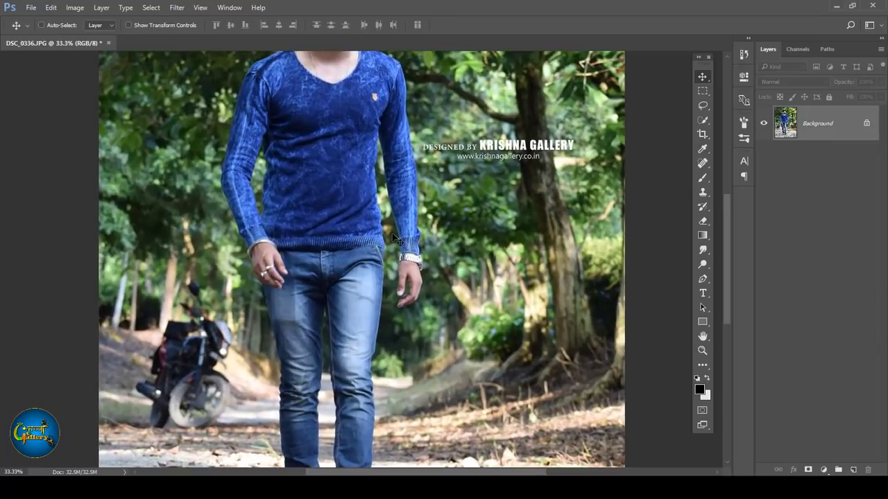
scroll(400, 241, up, 1)
drag(337, 125, 376, 362)
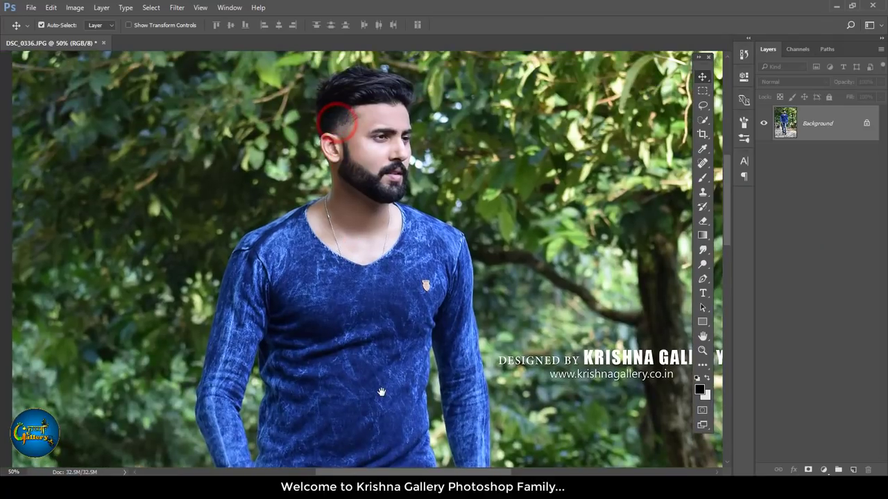
scroll(376, 363, down, 2)
scroll(377, 362, down, 4)
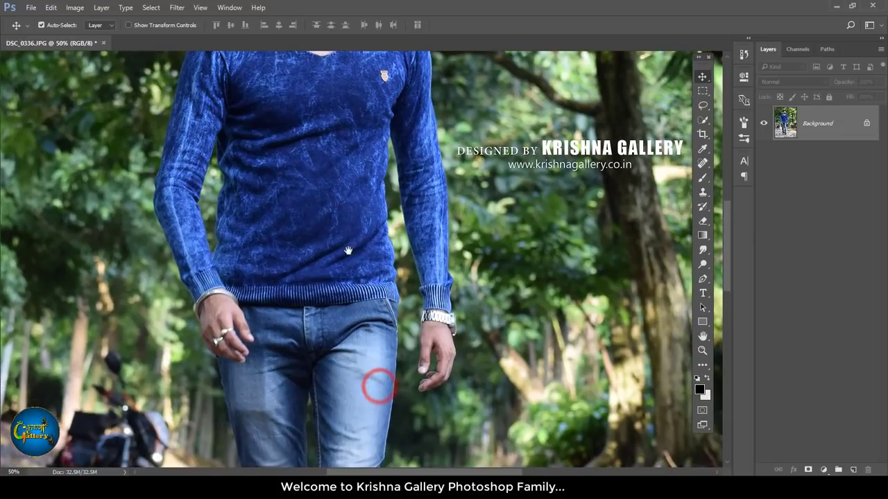
scroll(368, 364, down, 5)
scroll(359, 364, down, 1)
scroll(360, 363, down, 5)
scroll(357, 357, up, 1)
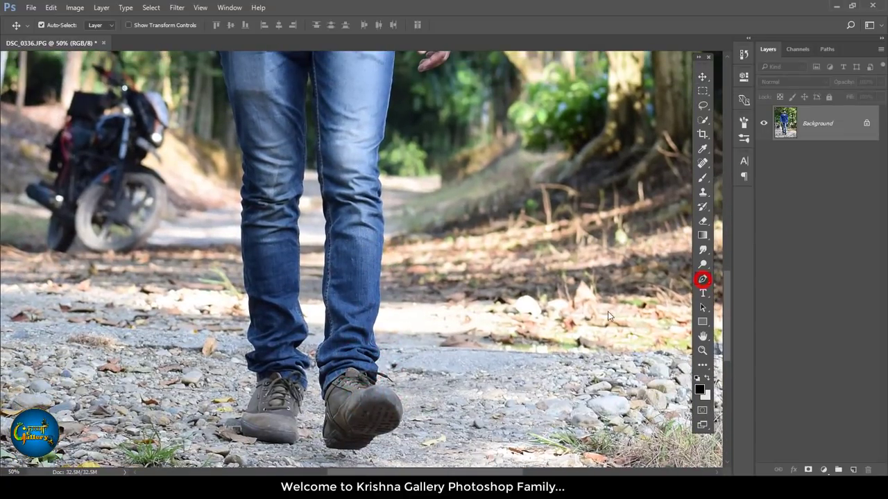
Step: Switch to the Pen tool and frame the sweater hem, mid-torso and elbow
key(p)
scroll(497, 310, up, 1)
scroll(483, 241, up, 1)
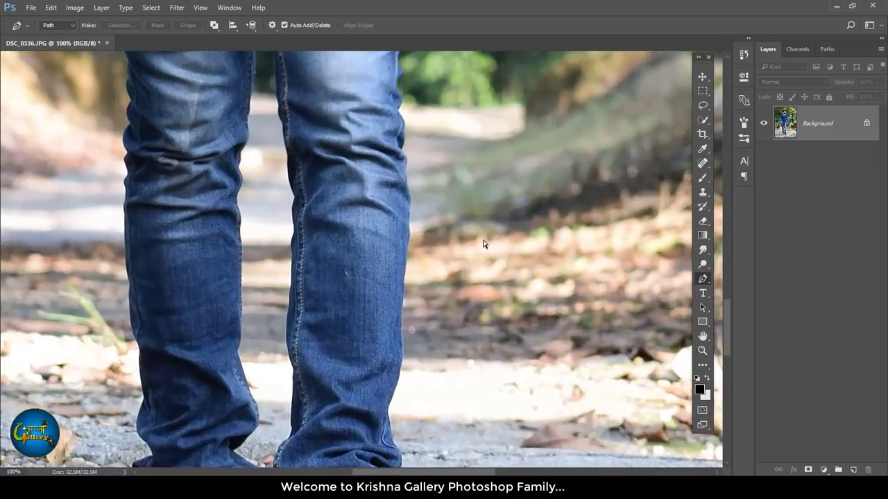
scroll(457, 187, up, 1)
mouse_move(421, 103)
mouse_down()
mouse_move(393, 375)
mouse_move(396, 291)
mouse_move(396, 375)
mouse_up()
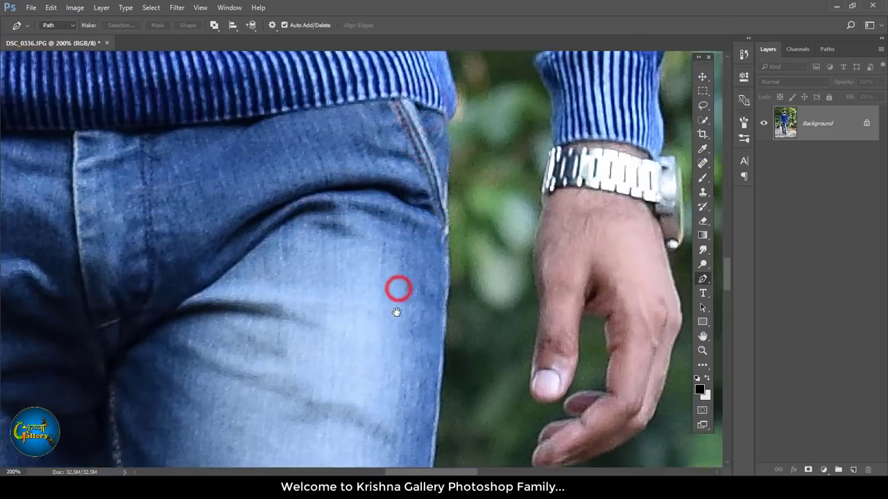
mouse_move(397, 313)
mouse_down()
mouse_move(404, 287)
mouse_move(404, 374)
mouse_up()
drag(419, 260, 412, 374)
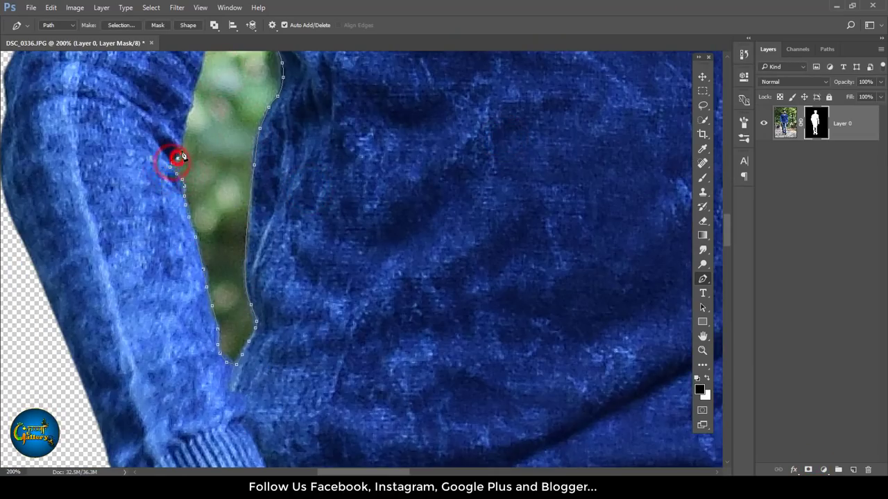
Step: Trace the arm-torso gap along the sleeve, make it a selection, and delete it
click(182, 146)
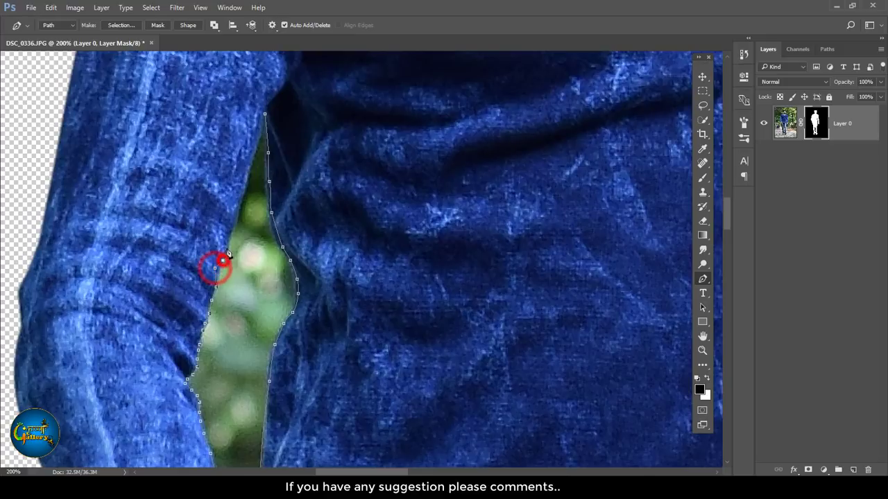
click(228, 242)
right_click(257, 224)
click(296, 275)
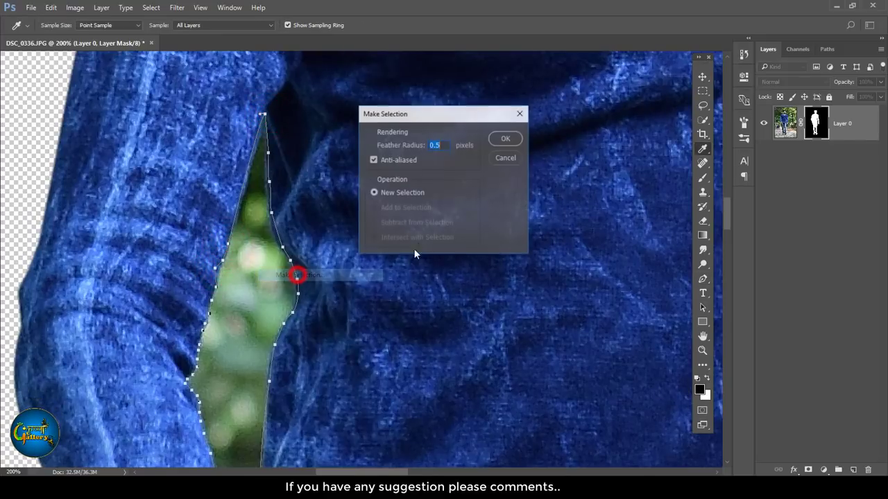
click(507, 140)
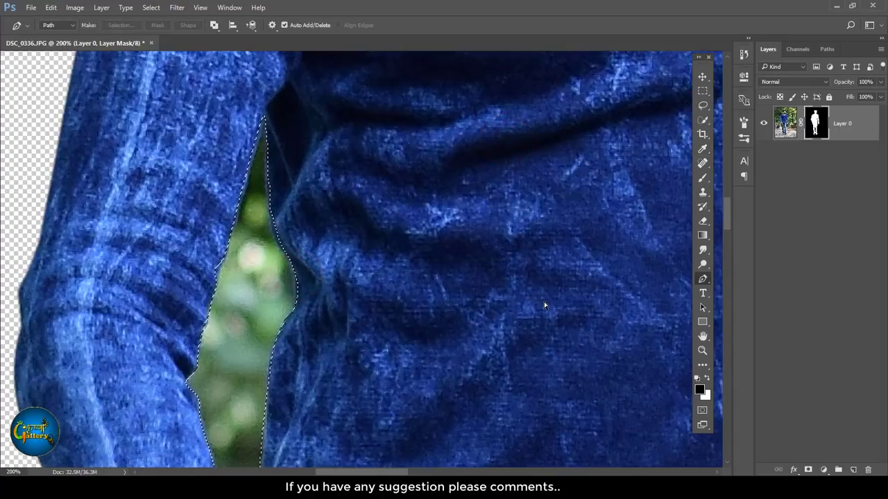
key(alt+BackSpace)
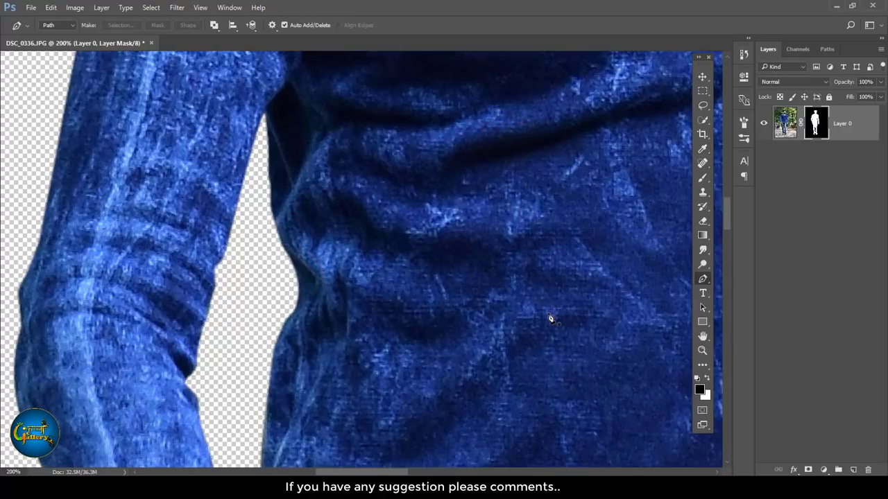
key(ctrl+0)
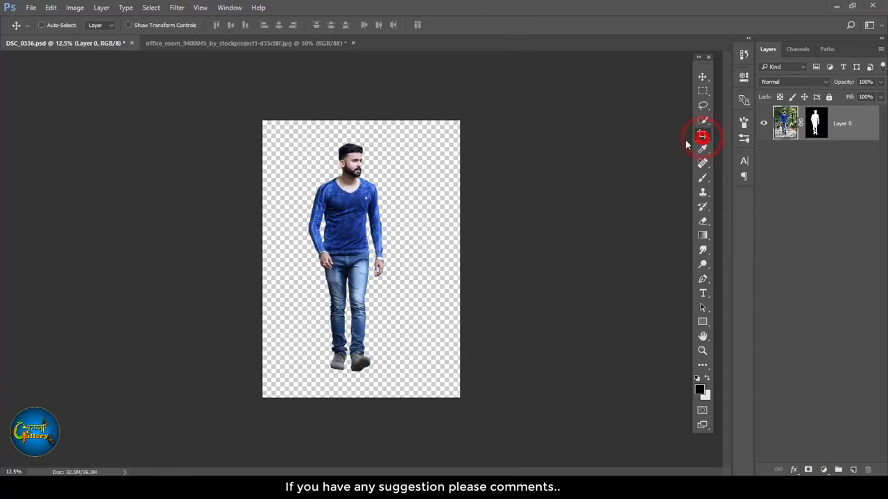
Step: Widen the canvas with the Crop tool
click(702, 135)
drag(261, 259, 247, 259)
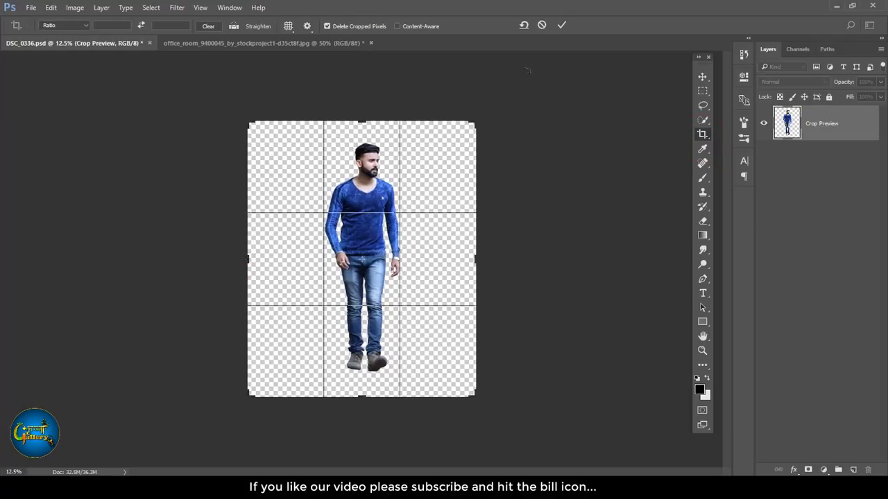
click(562, 26)
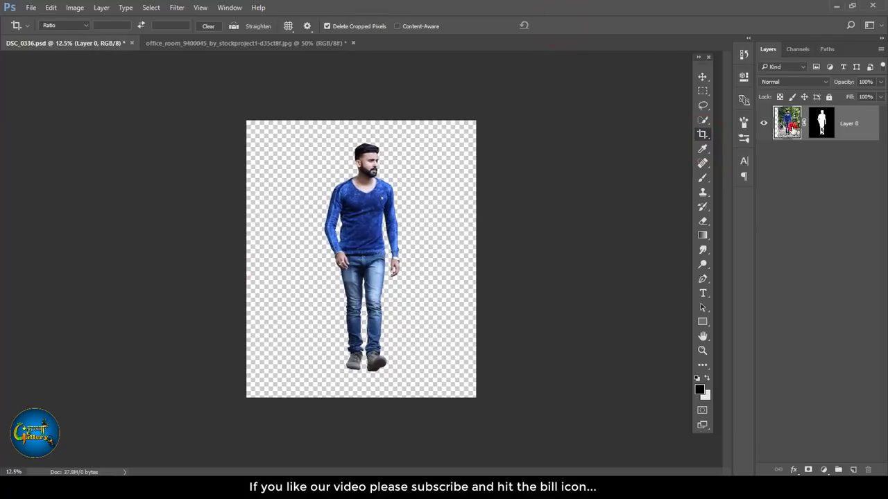
Step: Scale the man to about 75%, move him lower, then show the office room photo
key(ctrl+t)
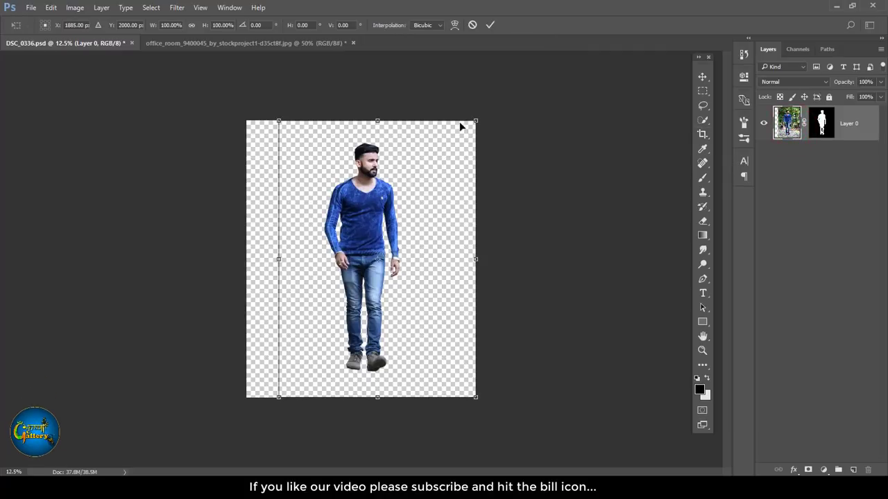
drag(473, 120, 446, 157)
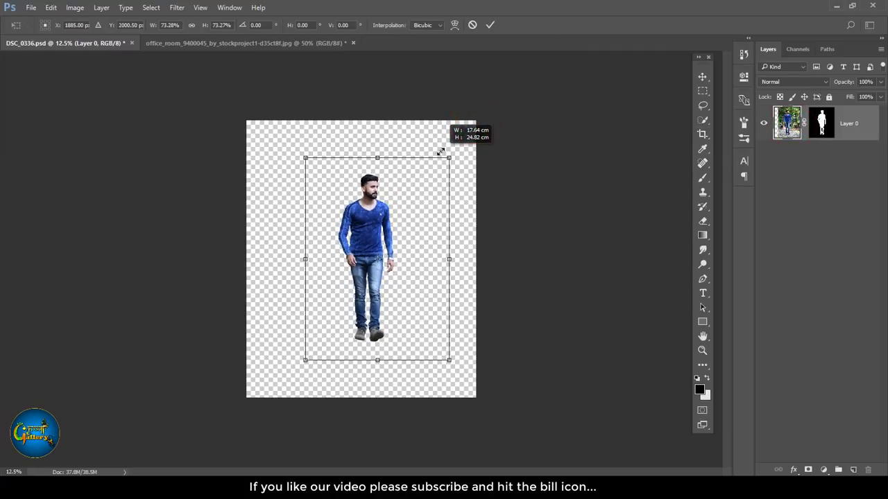
drag(407, 217, 391, 252)
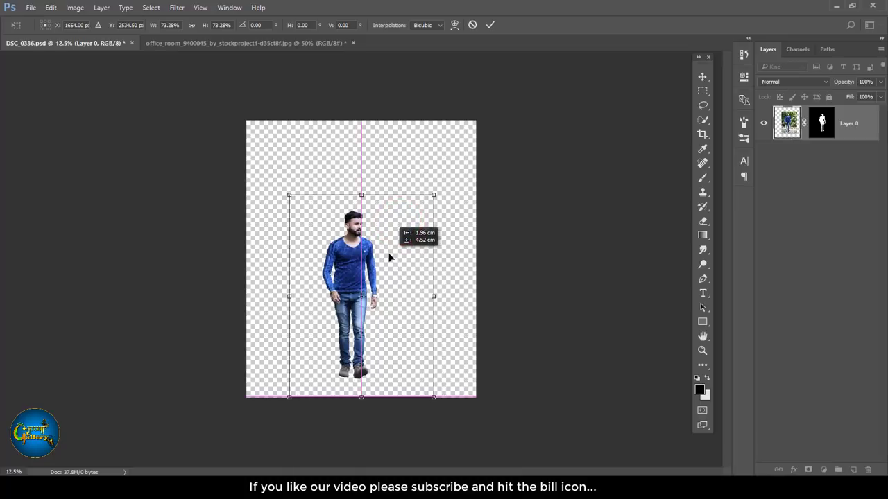
drag(432, 194, 435, 192)
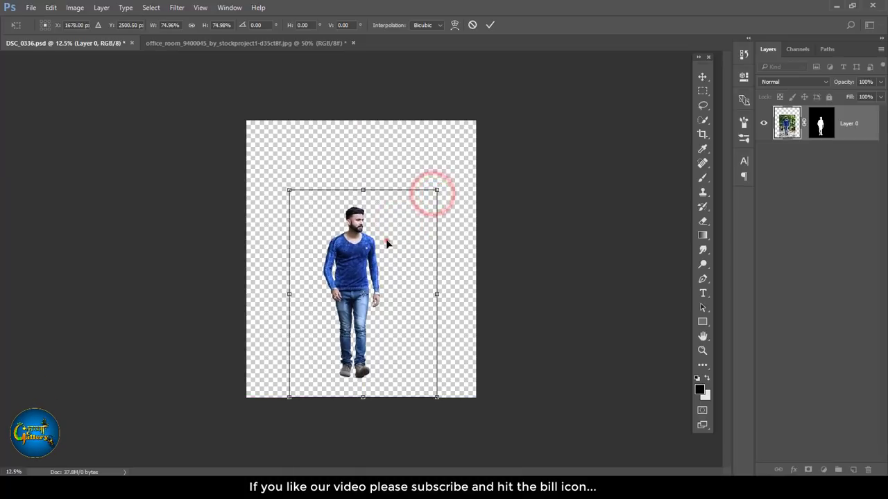
drag(386, 242, 387, 242)
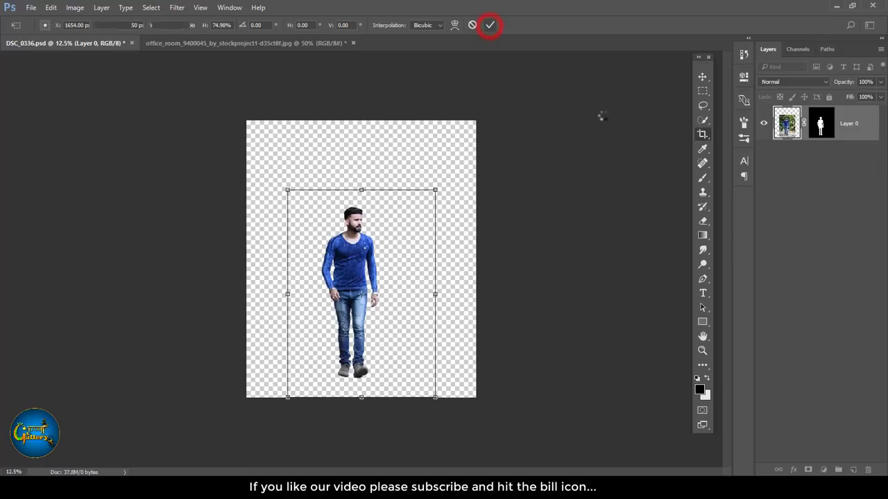
click(489, 25)
click(246, 44)
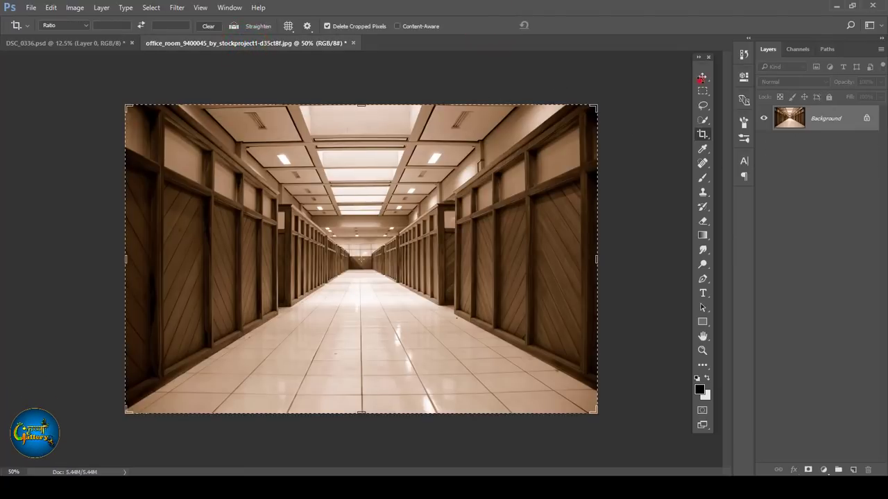
Step: Drag the corridor photo into the man's document, scale it to about 385%, and place it below him
click(702, 77)
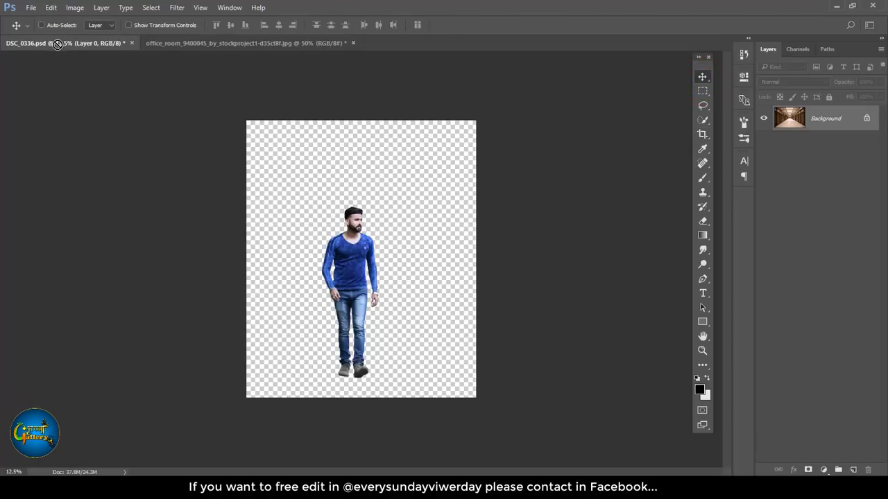
drag(58, 43, 355, 272)
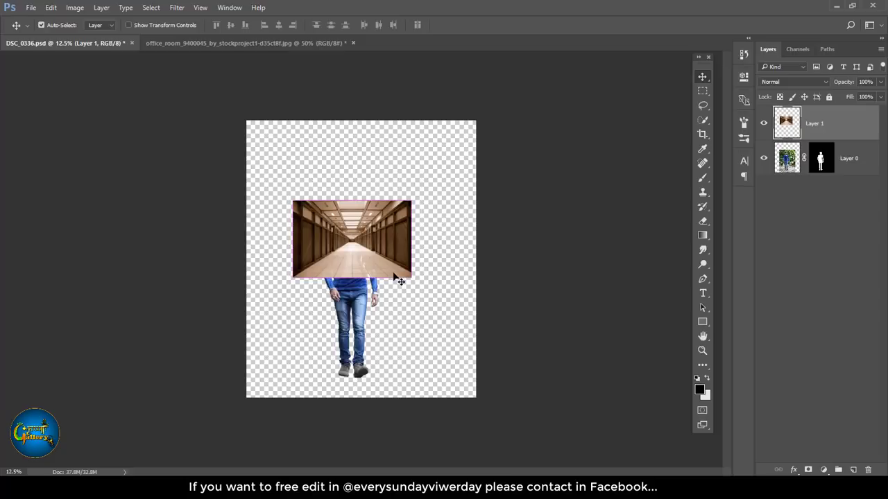
key(ctrl+t)
drag(411, 277, 543, 363)
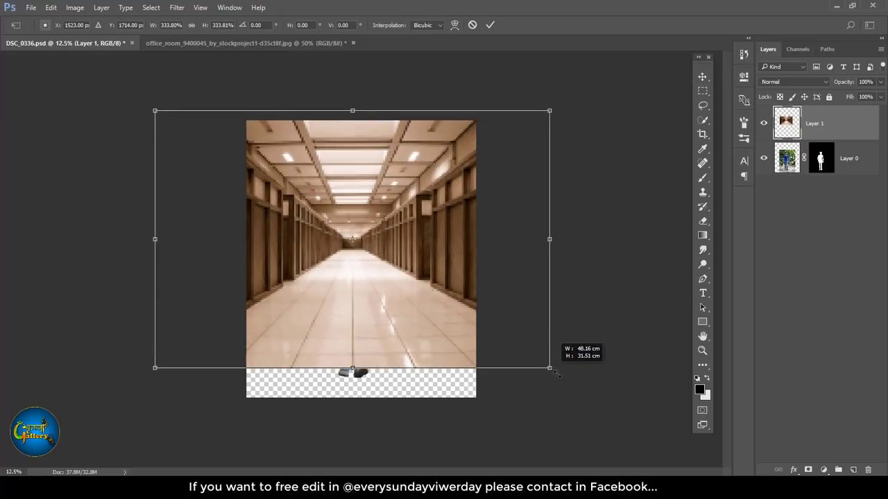
drag(543, 363, 579, 387)
drag(458, 358, 461, 387)
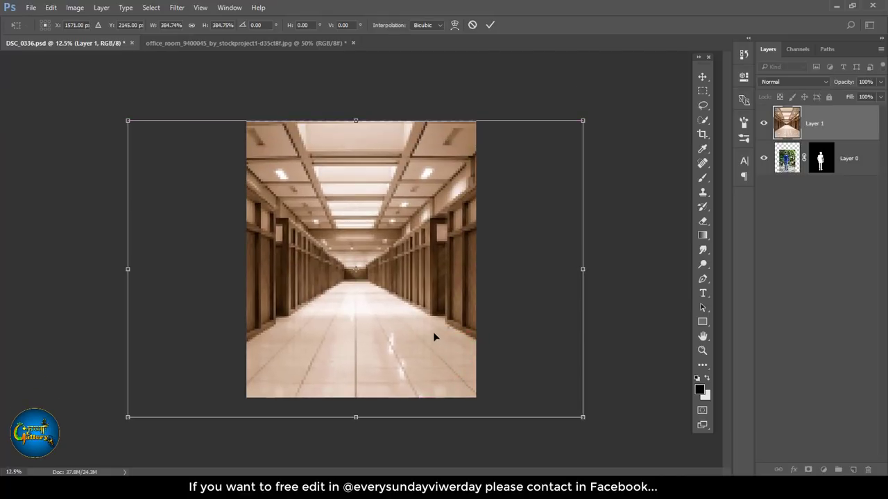
key(ctrl+plus)
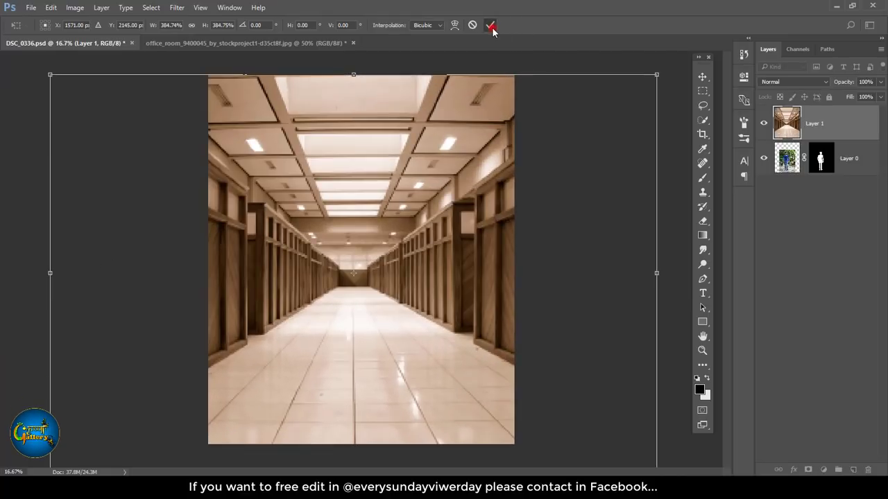
click(490, 25)
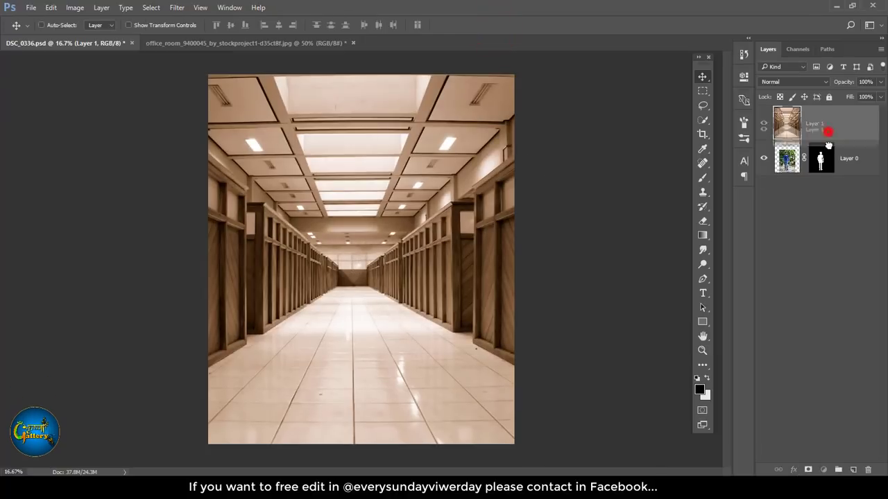
drag(829, 129, 831, 184)
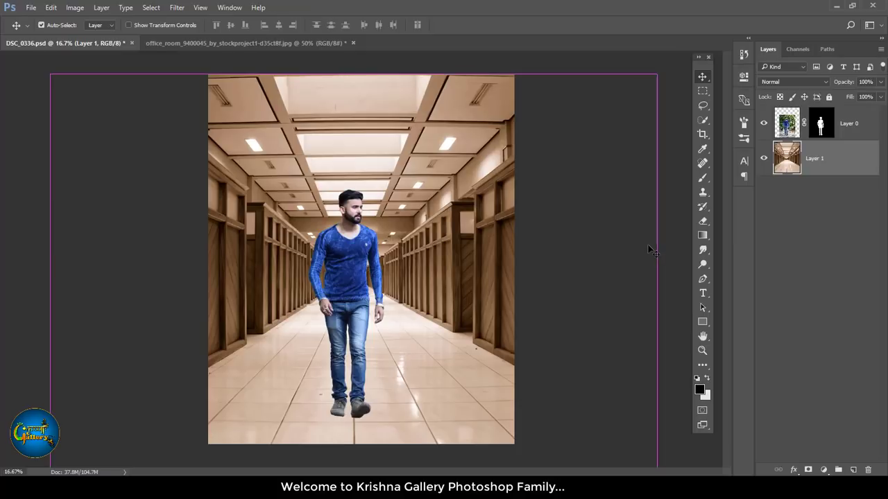
Step: Scale the man's Layer 0 up to about 117% and reposition him in the corridor
key(ctrl+minus)
click(784, 124)
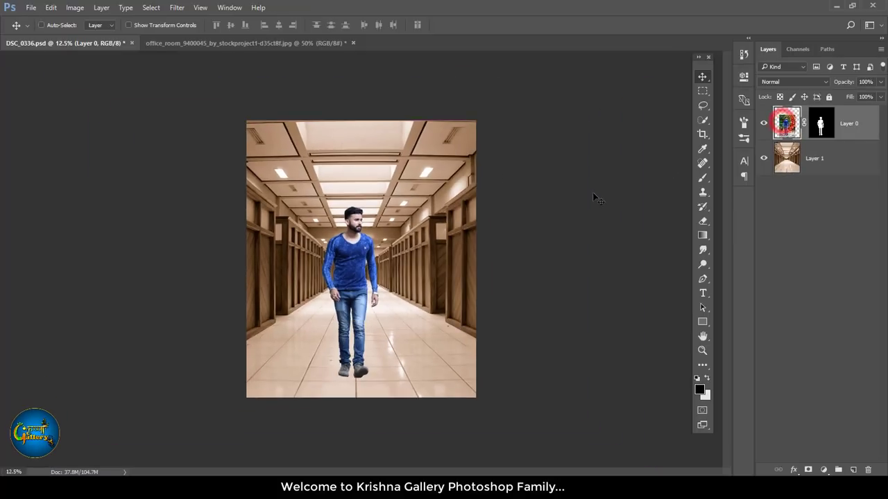
key(ctrl+t)
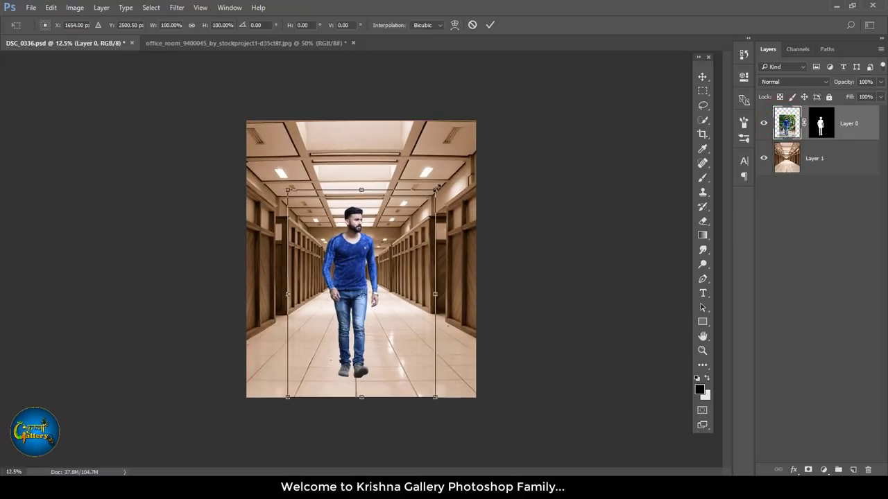
drag(437, 188, 448, 170)
drag(406, 248, 409, 244)
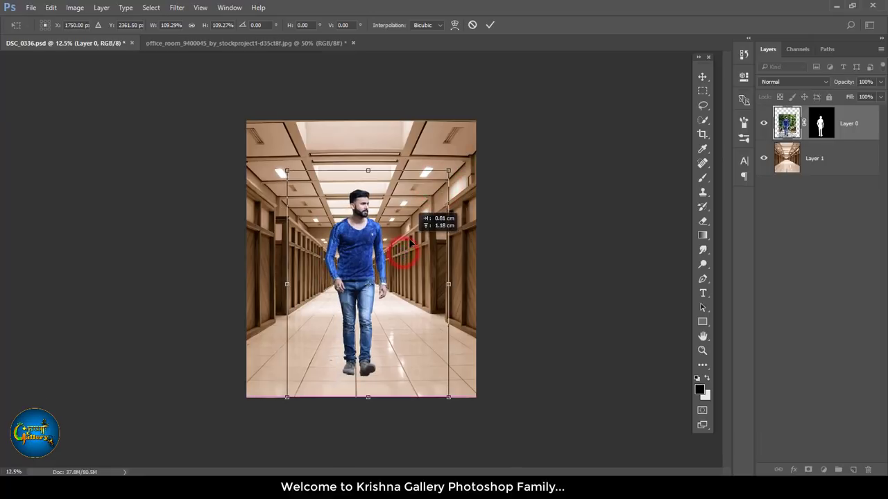
drag(448, 170, 457, 156)
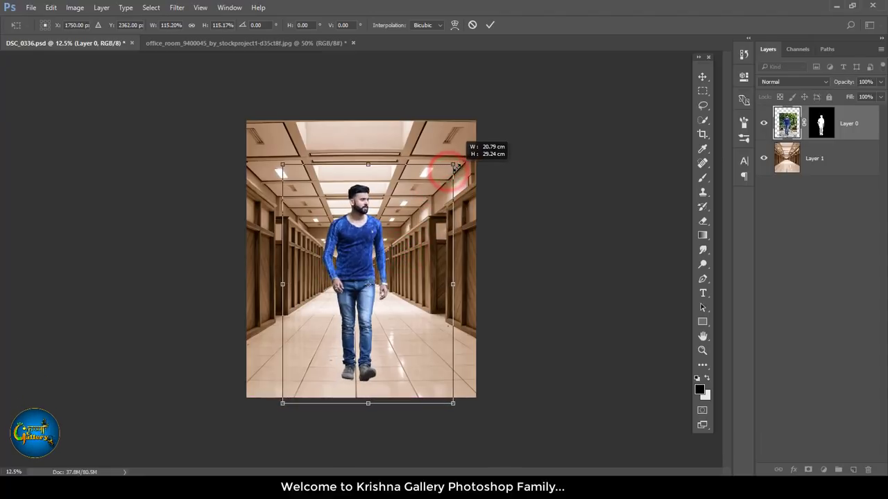
drag(405, 243, 409, 240)
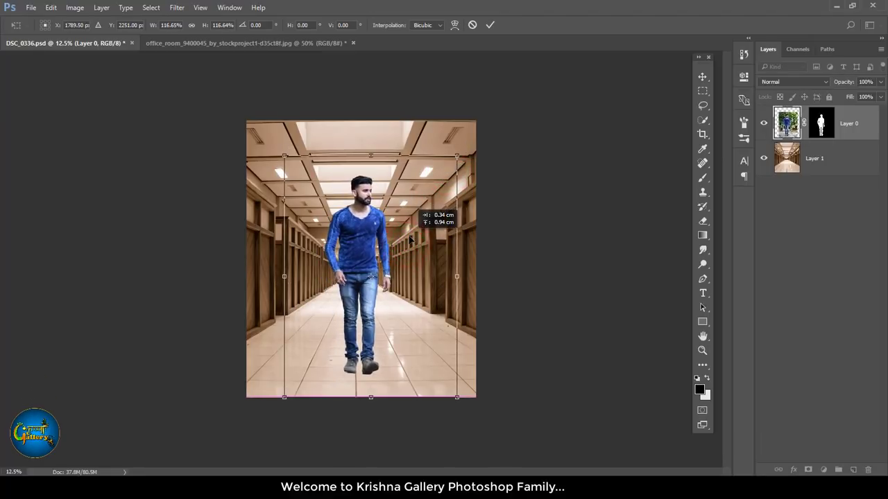
click(489, 25)
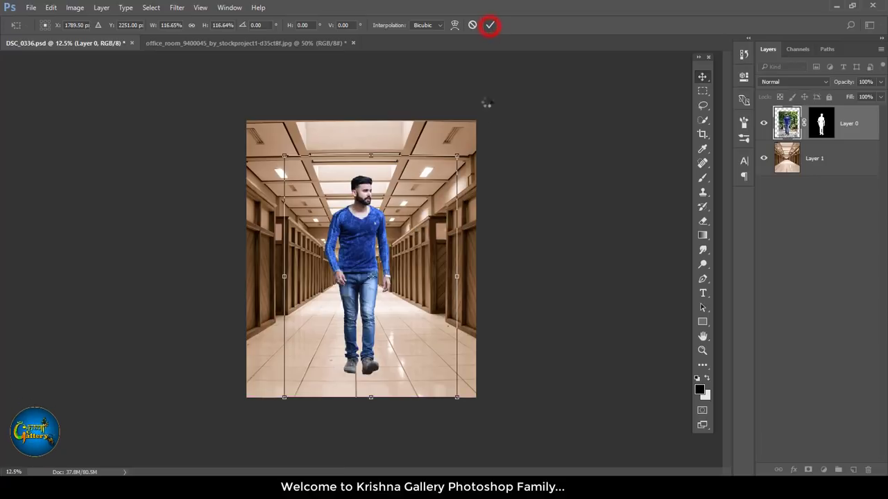
key(ctrl+plus)
key(ctrl+plus)
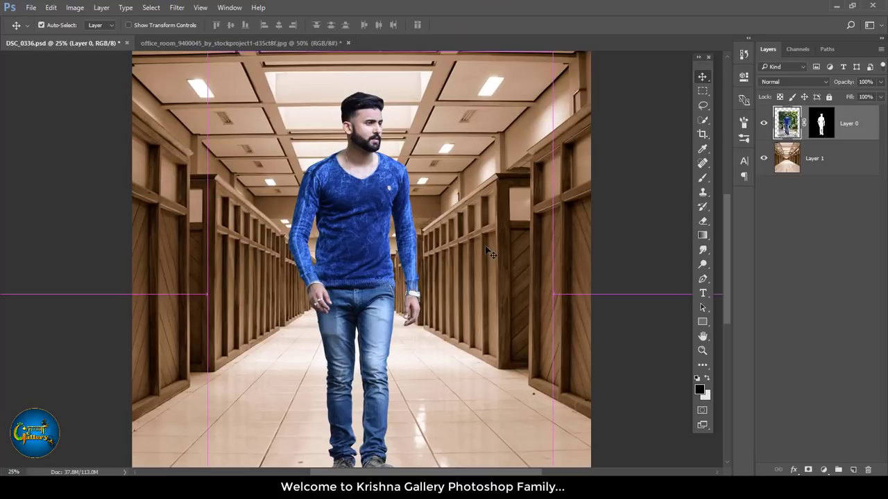
key(ctrl+minus)
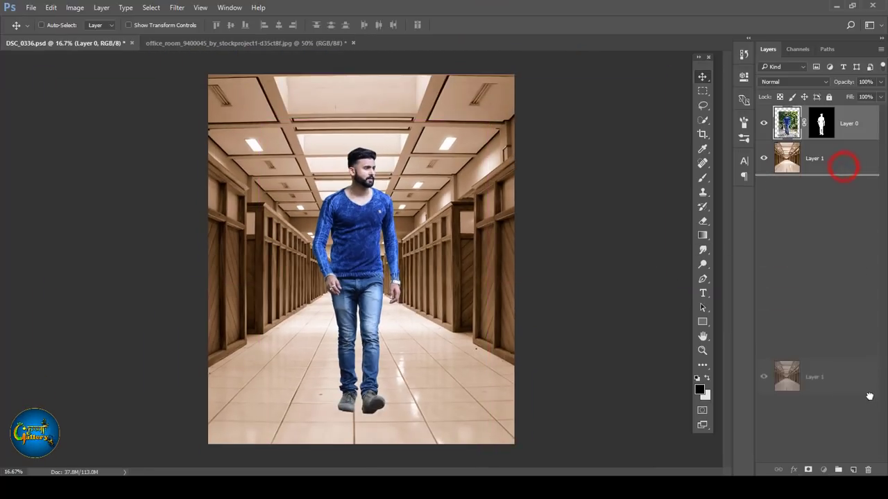
Step: Duplicate corridor Layer 1 and convert Layer 1 copy to a smart object
drag(855, 470, 853, 469)
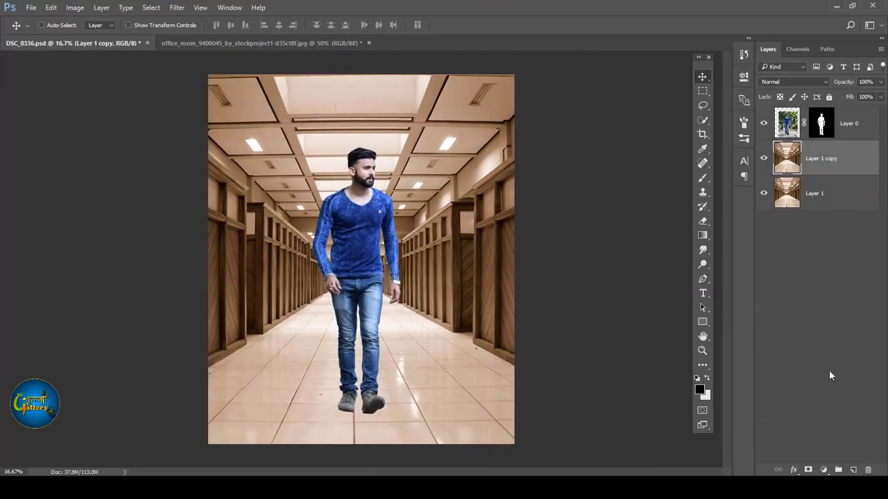
right_click(823, 164)
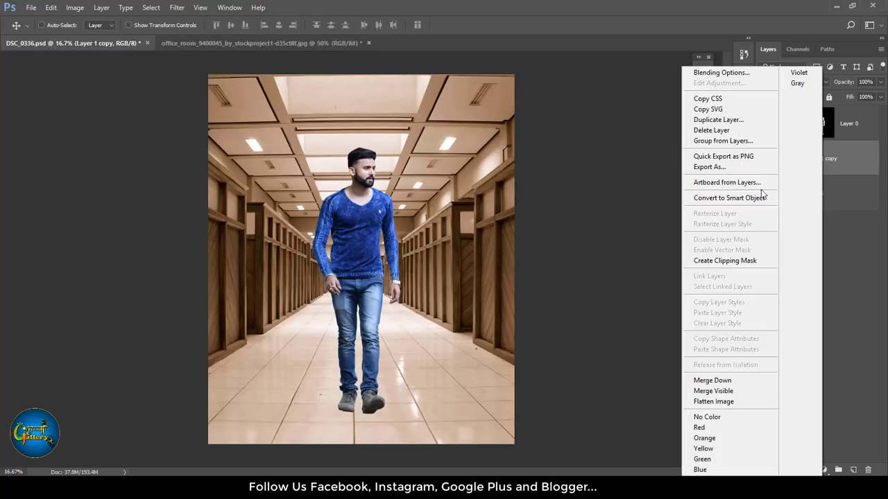
click(727, 199)
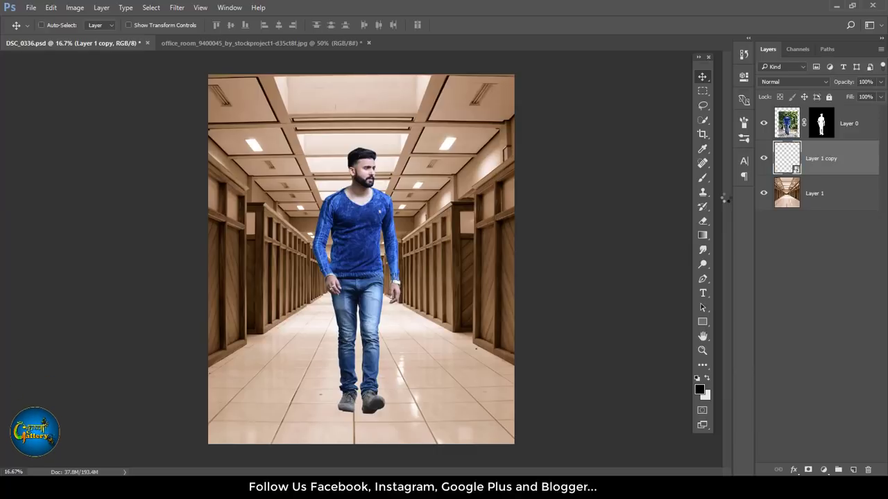
Step: Apply a Gaussian Blur with a 13.9-pixel radius to the Layer 1 copy corridor
click(177, 7)
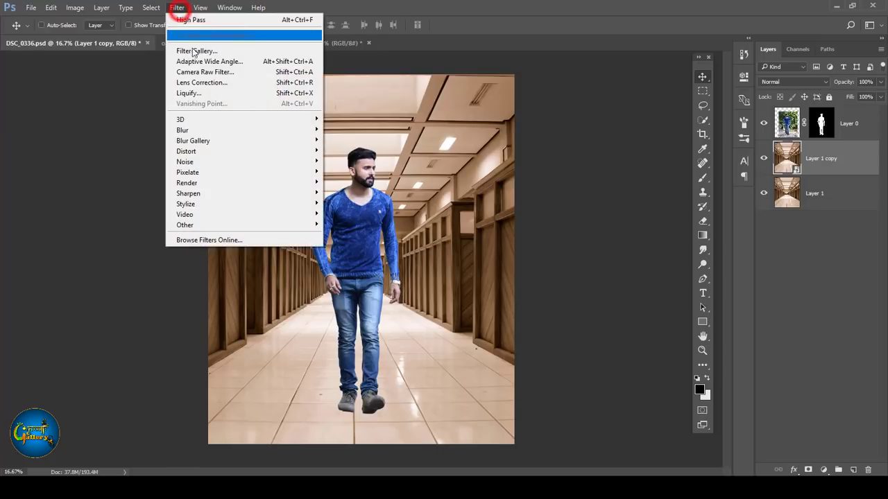
mouse_move(183, 130)
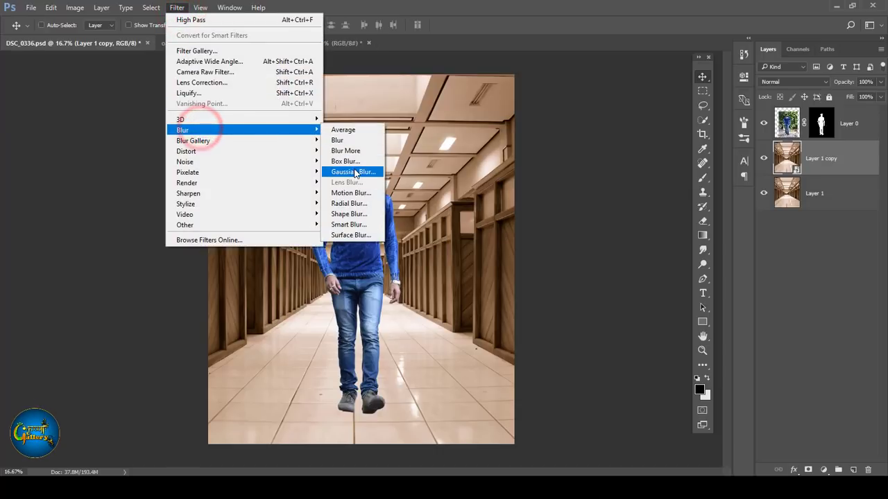
click(354, 171)
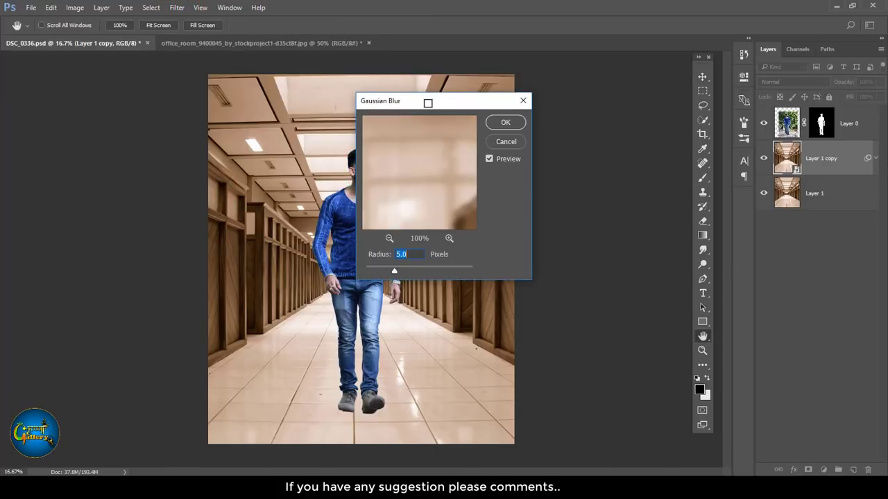
drag(423, 108, 596, 127)
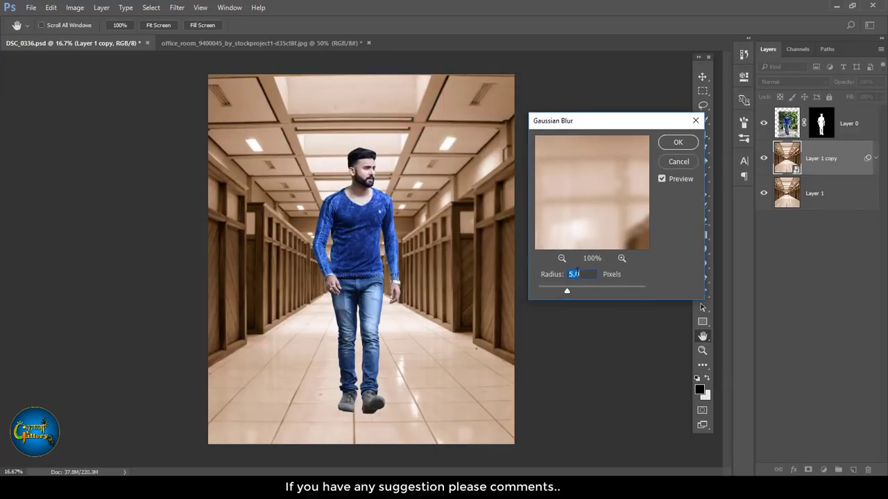
drag(574, 289, 577, 291)
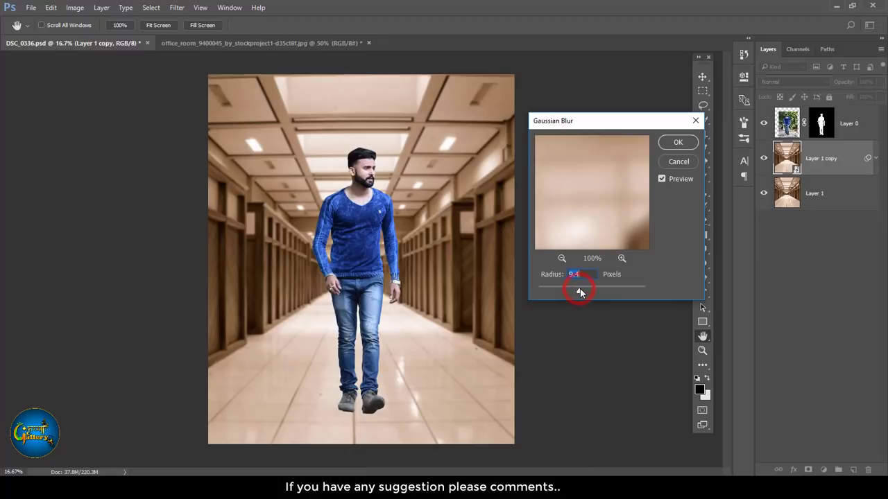
drag(580, 290, 581, 291)
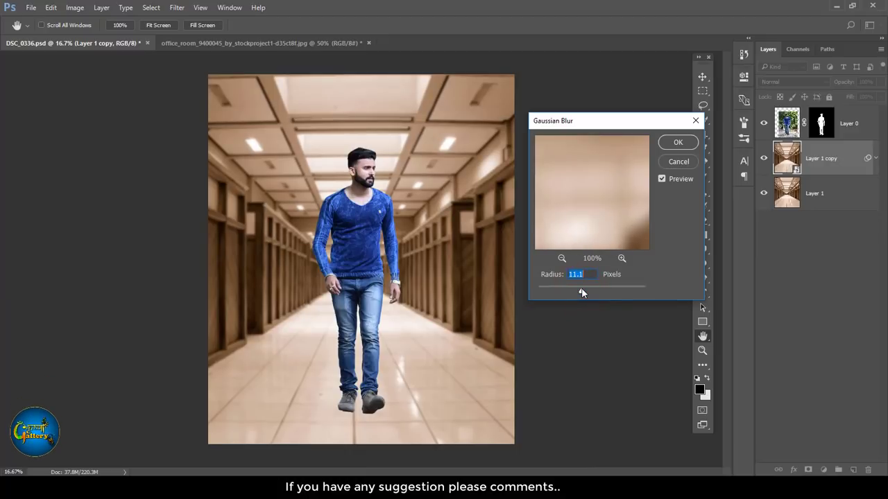
drag(582, 291, 582, 291)
click(671, 143)
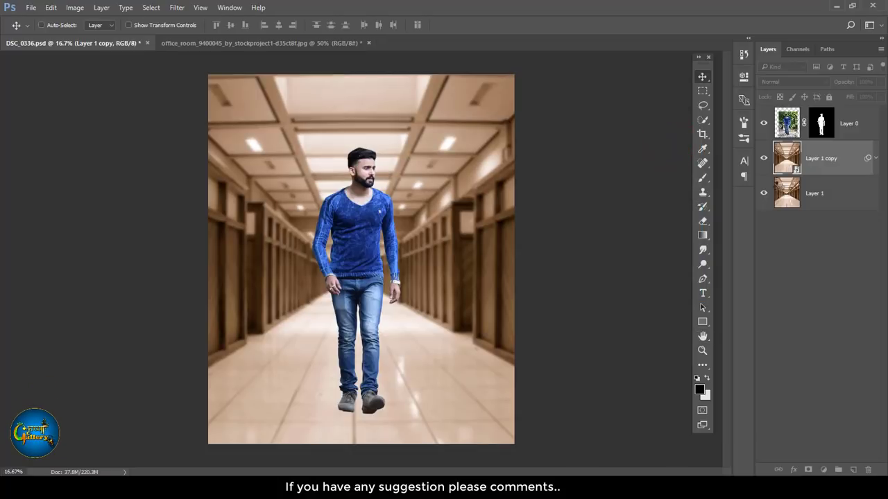
Step: Add a layer mask to the blurred corridor and set a 1400 px, 0% hardness brush
click(807, 470)
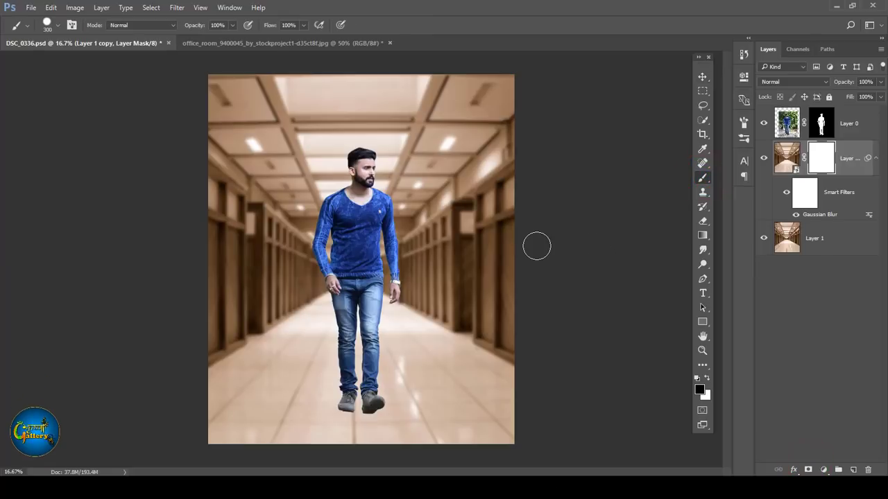
key(bracketright)
key(bracketright)
key(bracketright)
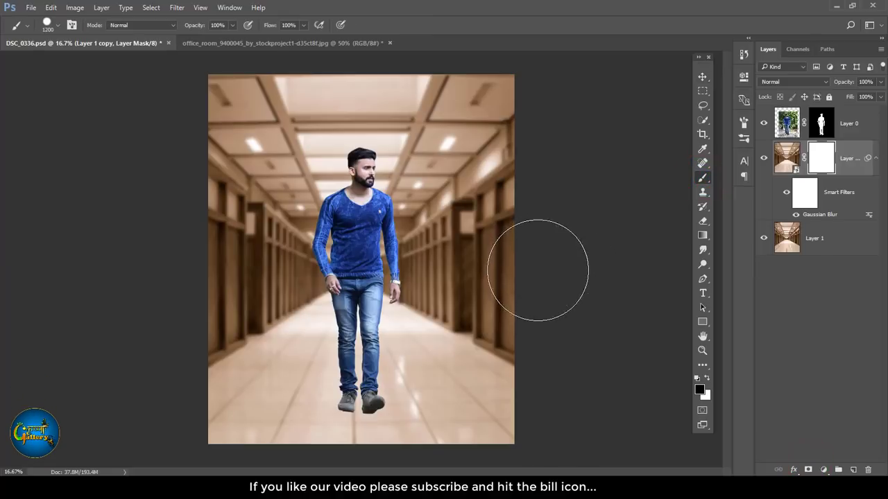
right_click(415, 237)
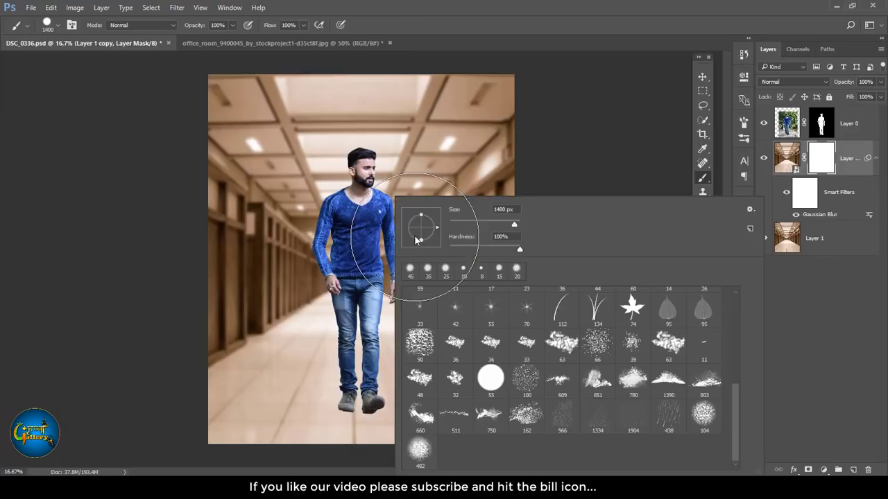
drag(467, 245, 402, 243)
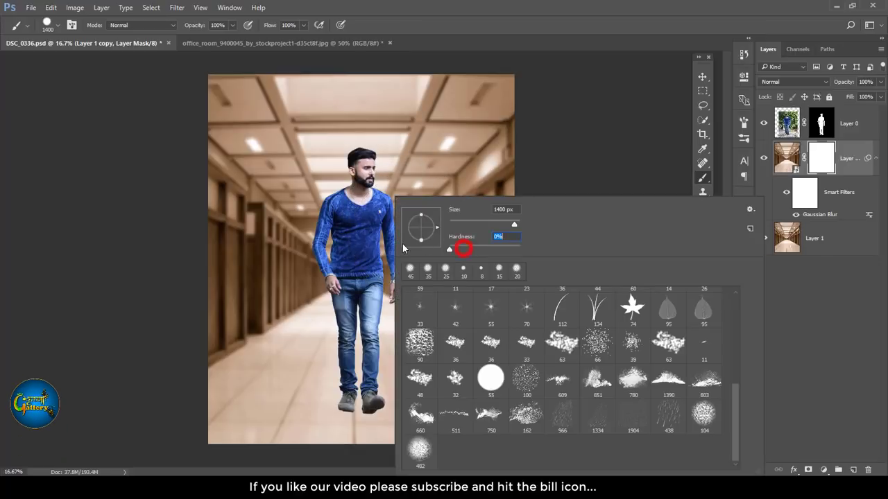
click(472, 9)
Step: Paint the mask to restore sharp floor and side walls, blurring only the distant centre
click(491, 248)
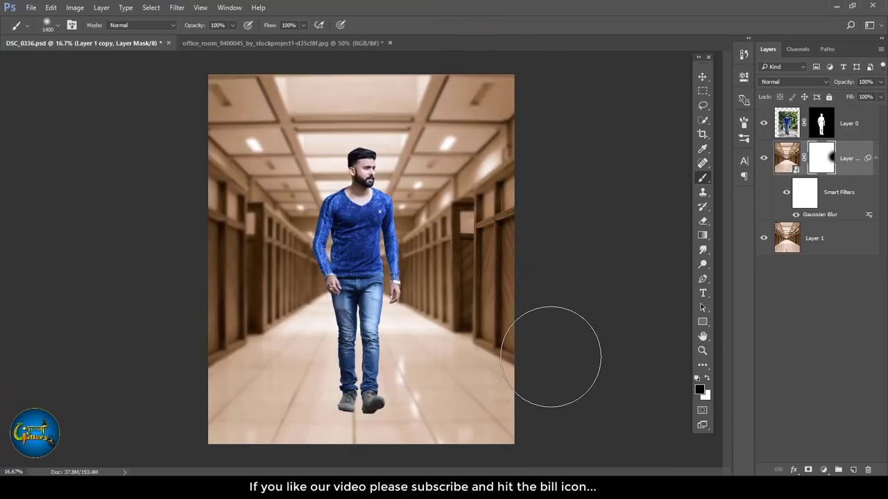
click(497, 364)
click(477, 389)
click(435, 414)
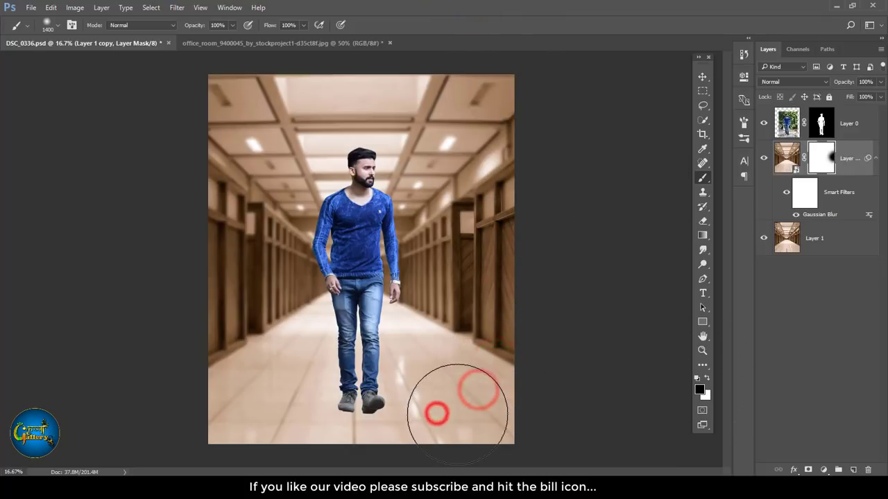
click(256, 425)
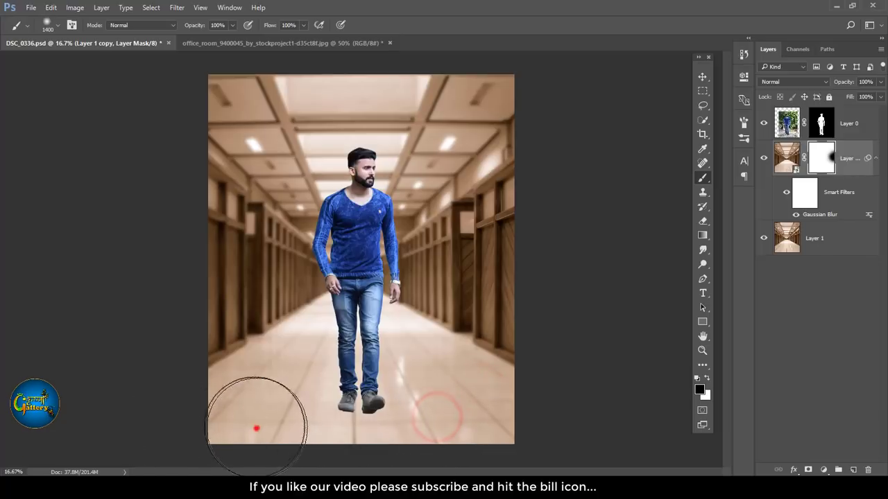
click(227, 323)
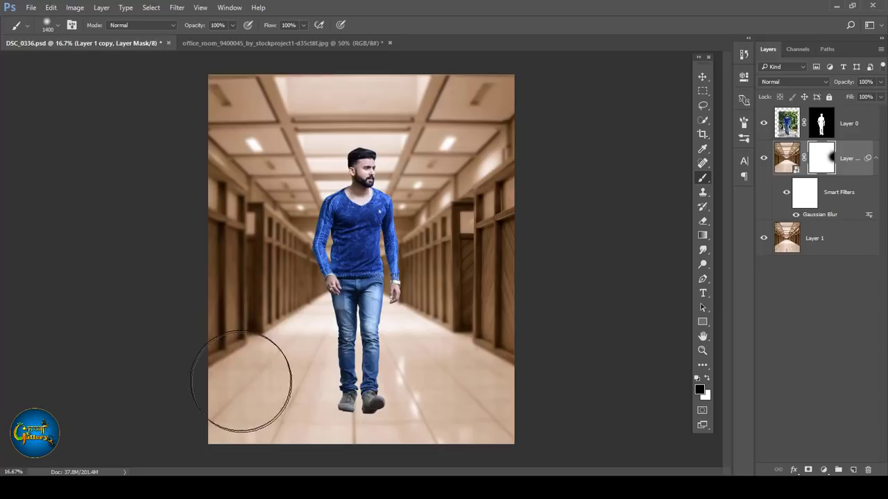
drag(235, 380, 214, 247)
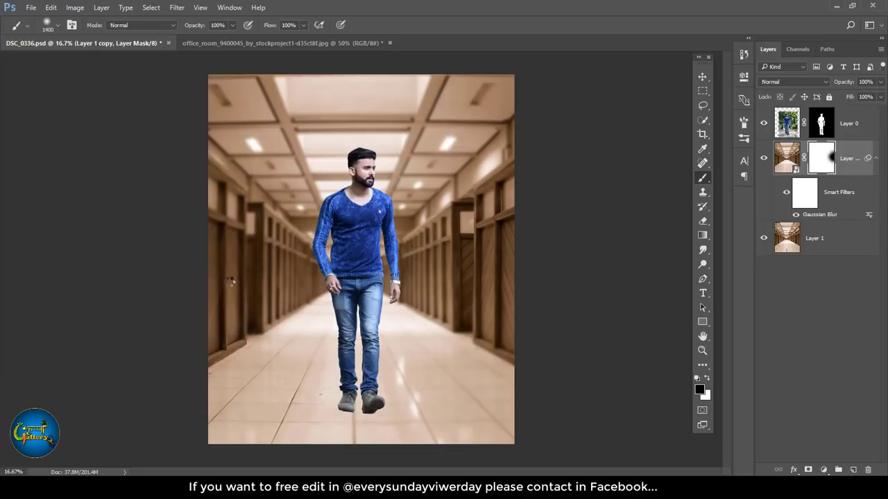
click(289, 401)
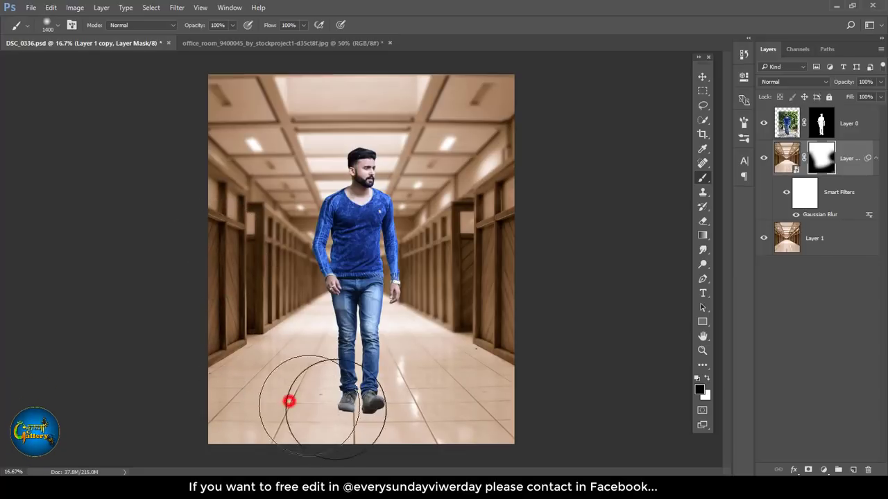
drag(441, 413, 453, 420)
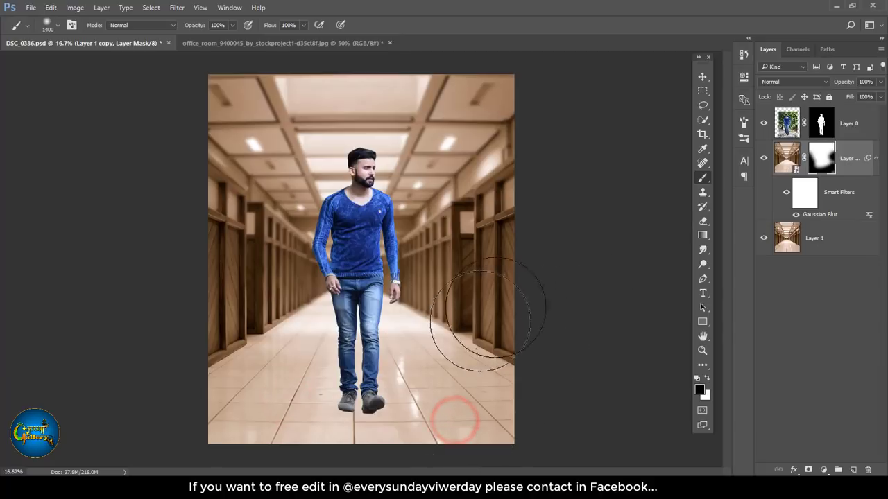
click(524, 246)
drag(523, 169, 532, 147)
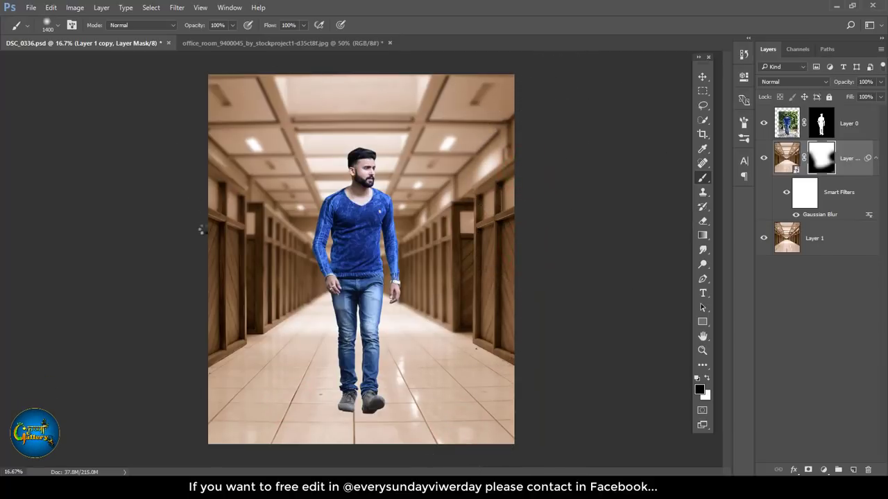
drag(190, 206, 131, 212)
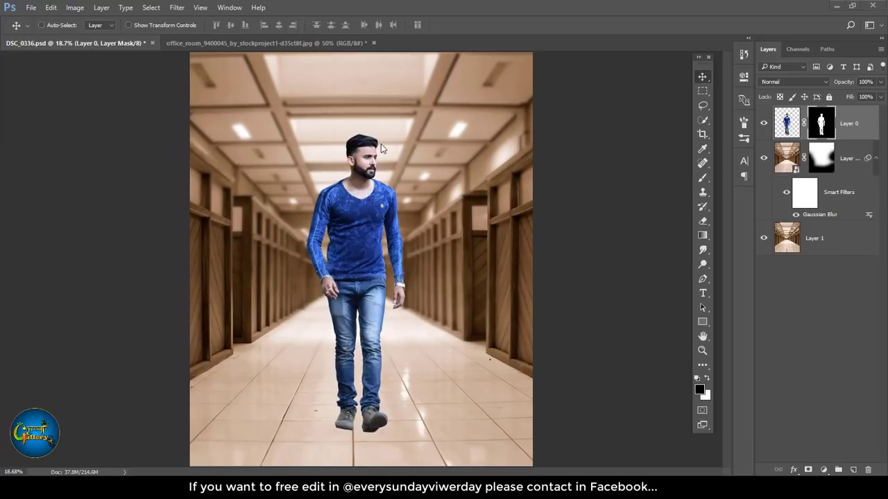
Step: Target Layer 0's image pixels and apply the Camera Raw Filter to the man
click(787, 130)
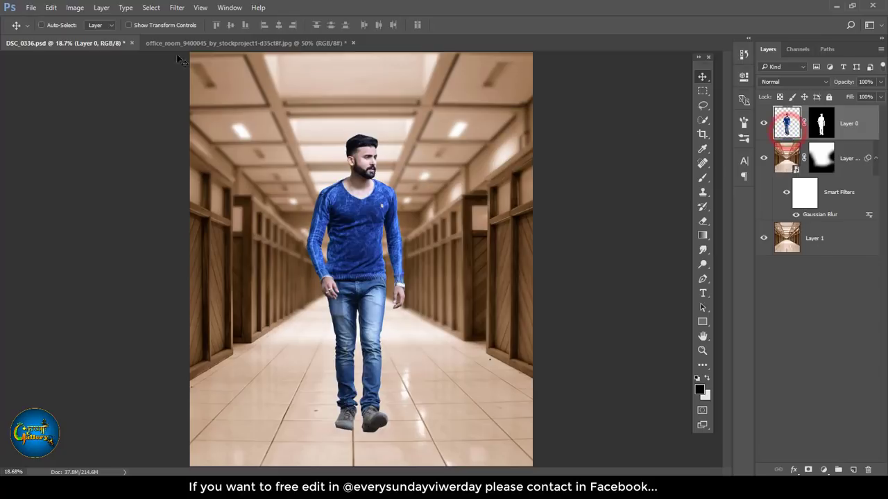
click(175, 8)
click(195, 72)
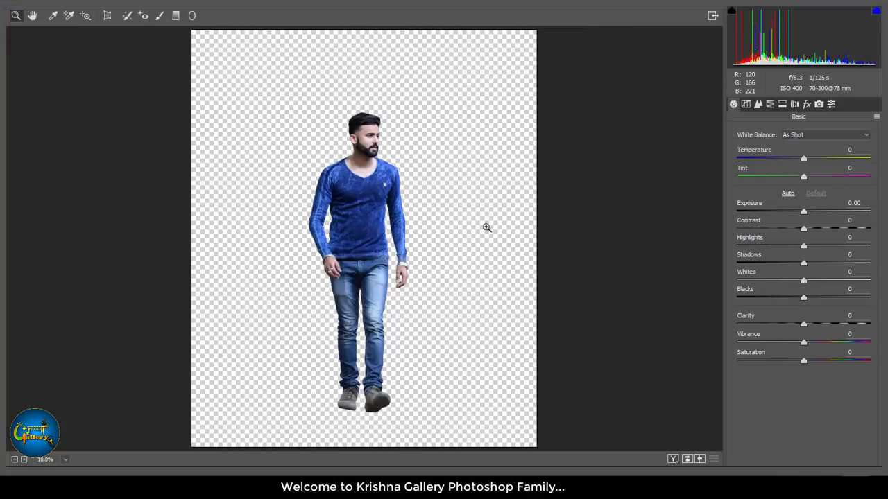
Step: Set the man's Exposure to +0.10 and Blacks to +12 in Camera Raw
click(713, 15)
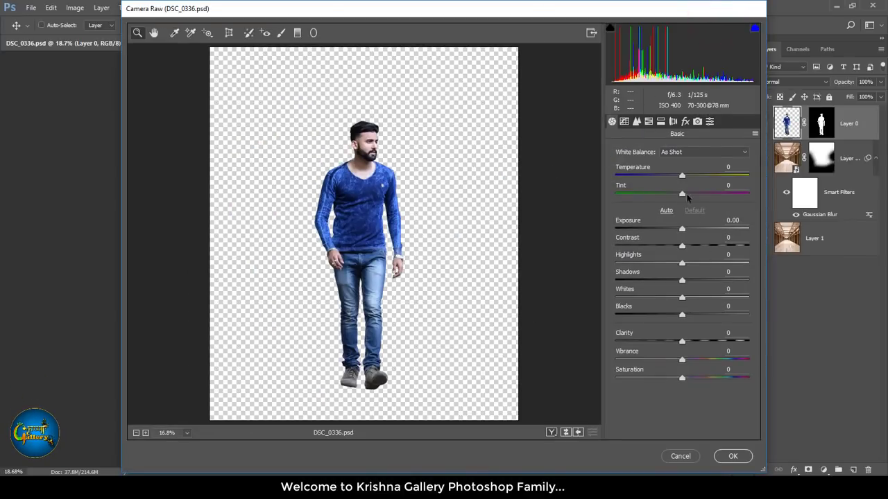
click(682, 230)
key(Up)
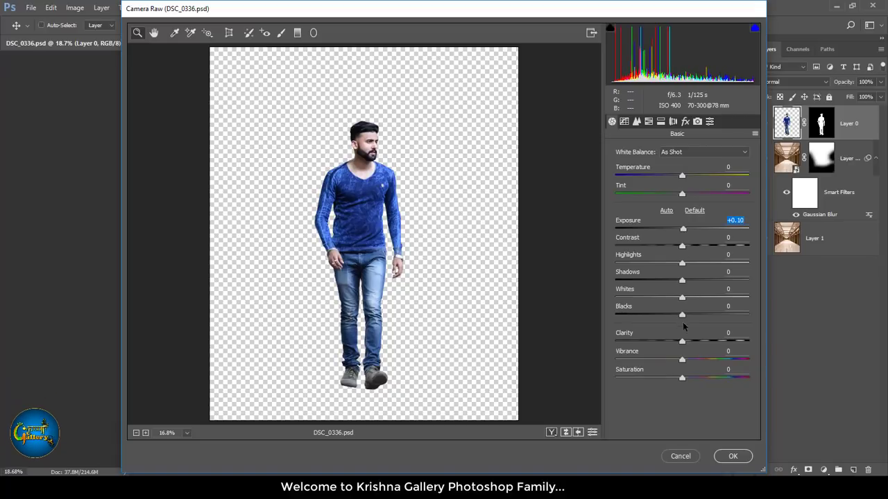
mouse_move(681, 315)
mouse_down()
mouse_move(672, 314)
mouse_move(689, 316)
mouse_move(701, 341)
mouse_move(686, 360)
mouse_up()
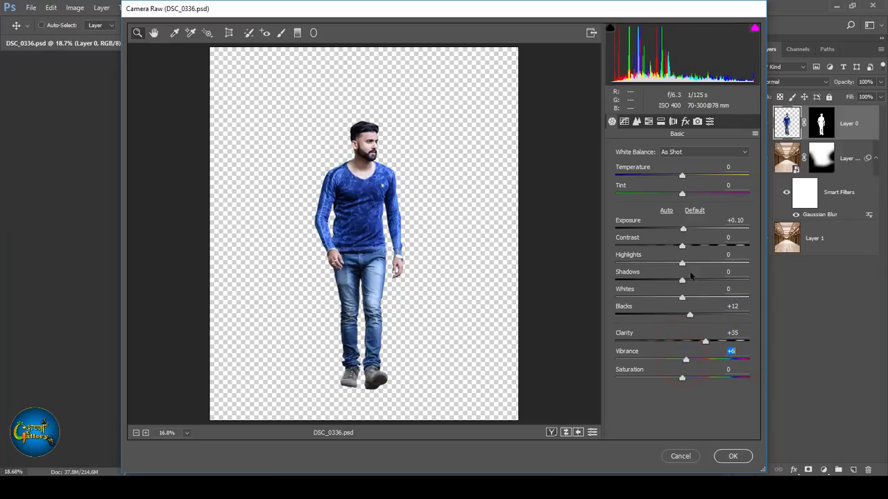
Step: Shift the Blues hue slightly in HSL, then raise Saturation to +7
click(648, 121)
click(617, 168)
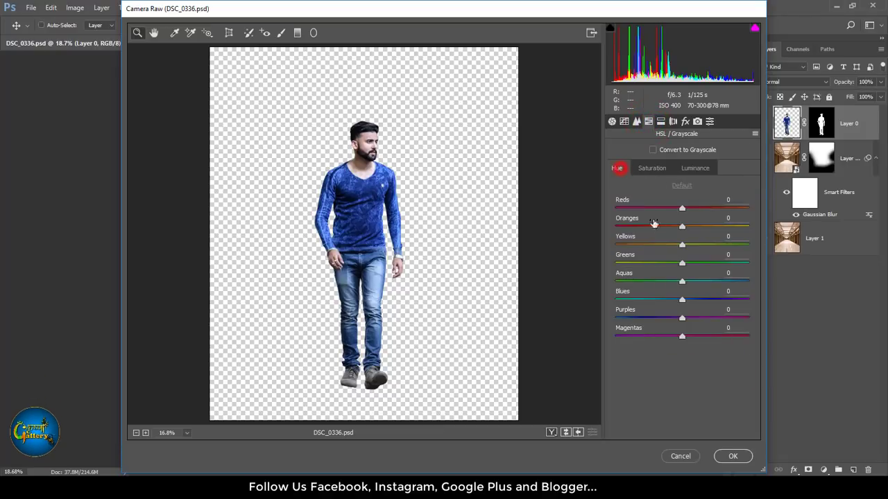
mouse_move(670, 303)
mouse_down()
mouse_move(659, 303)
mouse_move(694, 304)
mouse_up()
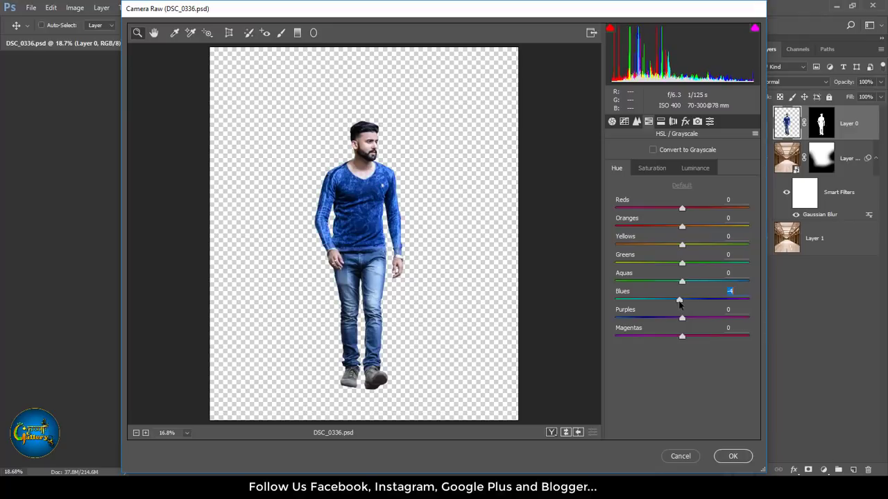
mouse_move(676, 303)
mouse_down()
mouse_move(614, 303)
mouse_move(752, 301)
mouse_move(670, 302)
mouse_move(679, 308)
mouse_up()
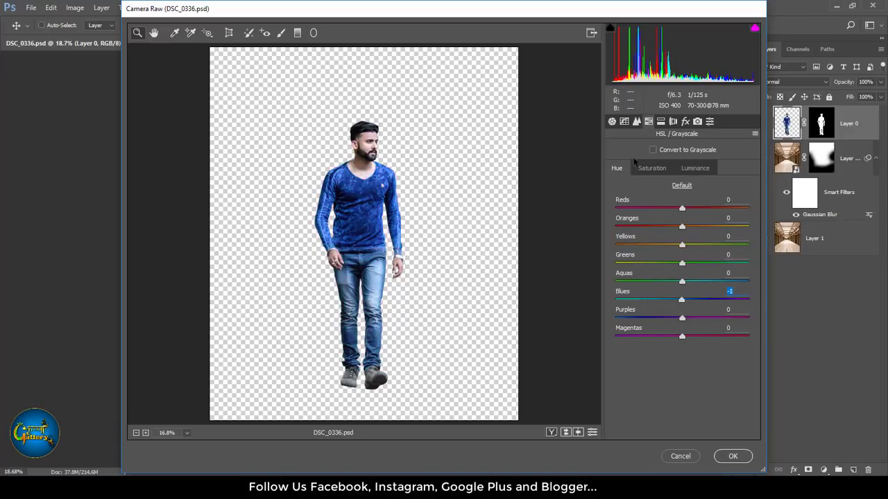
click(611, 121)
click(686, 377)
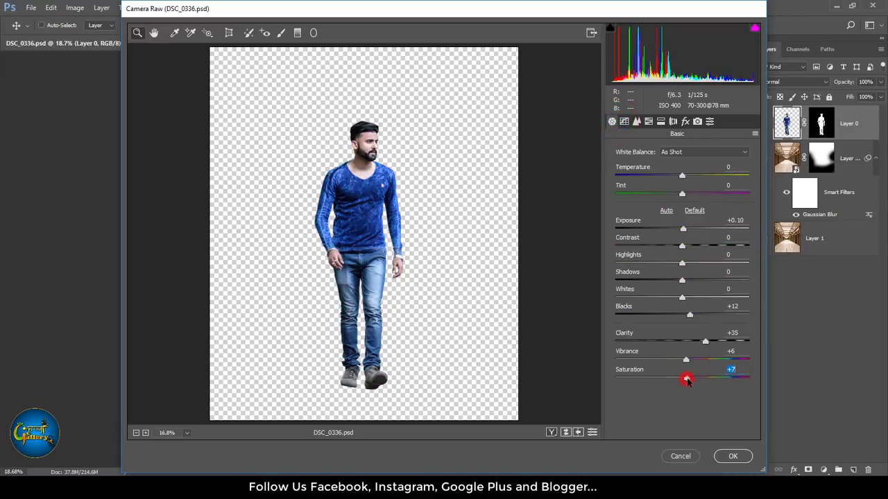
Step: Add a Temperature 0, Exposure -1.10 graduated filter from the feet up to the knees, then click OK
click(298, 33)
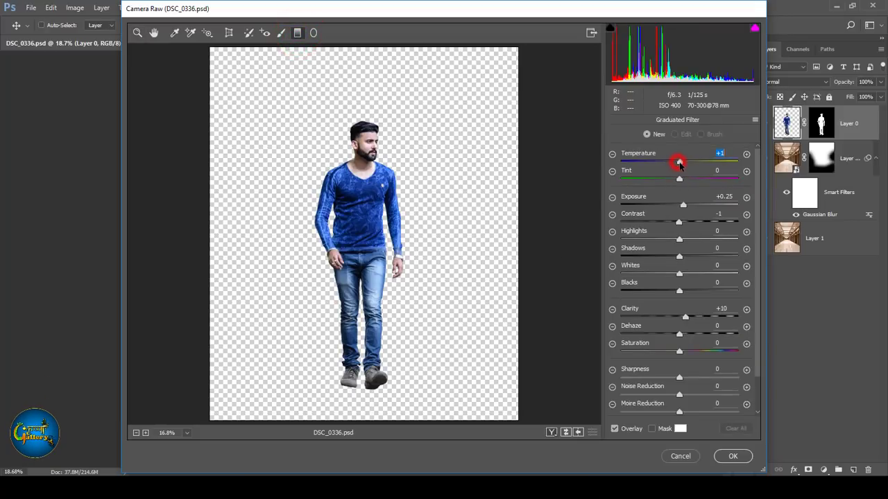
double_click(679, 162)
drag(681, 207, 672, 209)
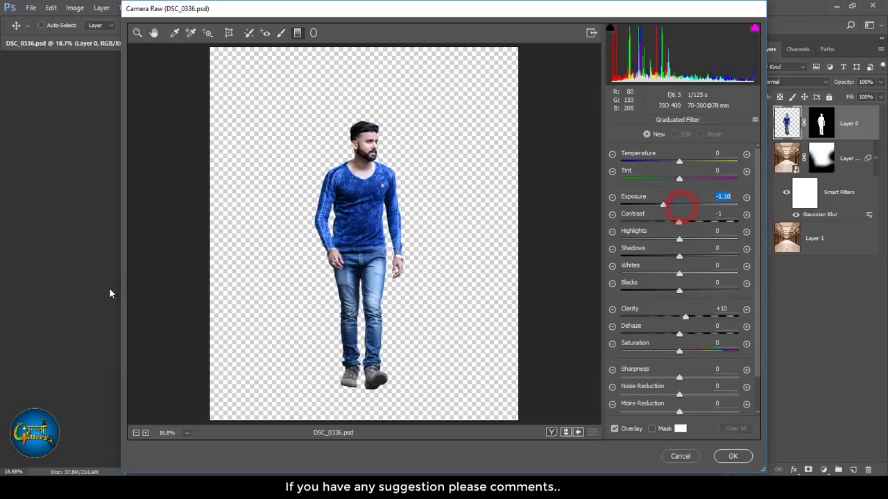
mouse_move(307, 323)
mouse_down()
mouse_move(424, 255)
mouse_move(396, 292)
mouse_up()
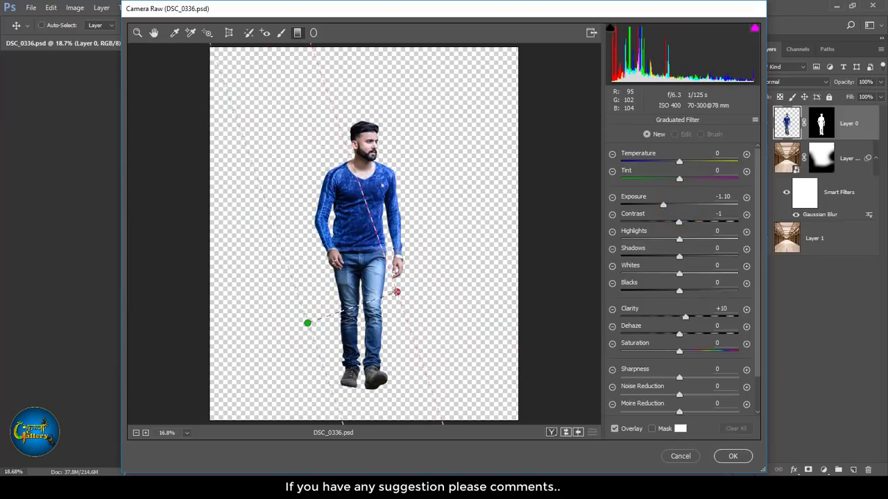
drag(372, 395, 378, 307)
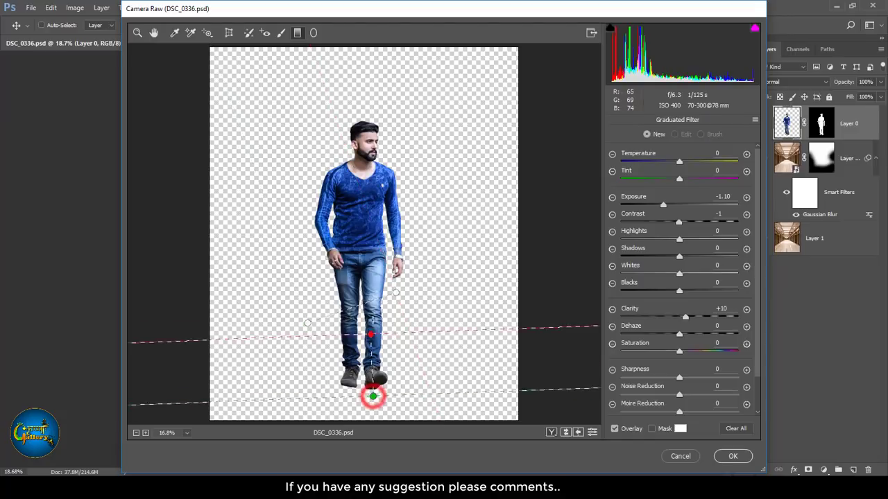
click(728, 457)
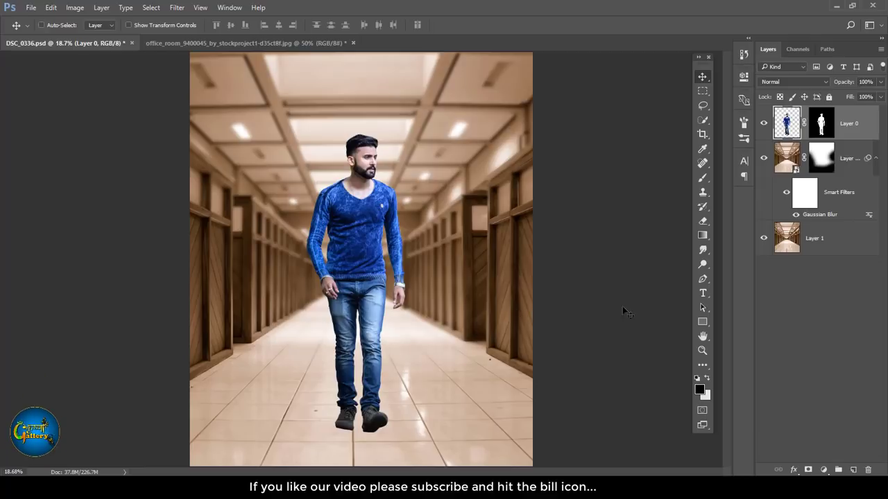
Step: Add a Color Balance layer clipped to Layer 0 with midtones Cyan-Red -3 and Yellow-Blue -29
click(830, 469)
click(780, 347)
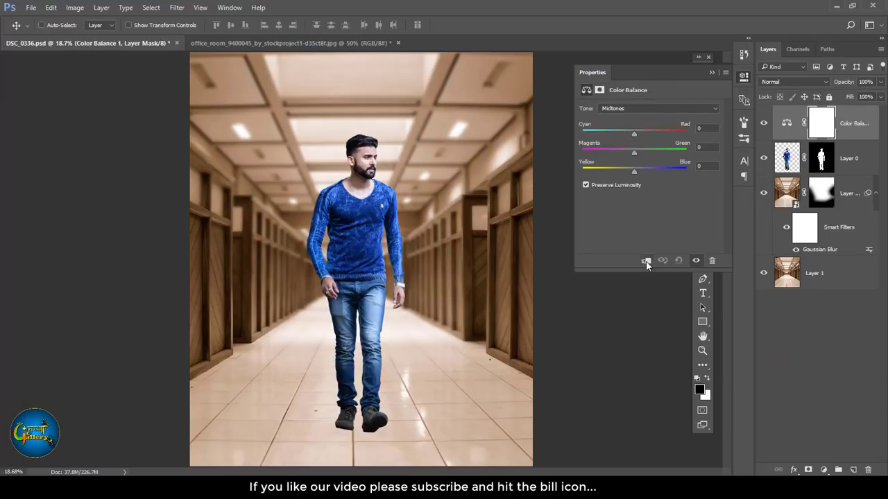
click(646, 262)
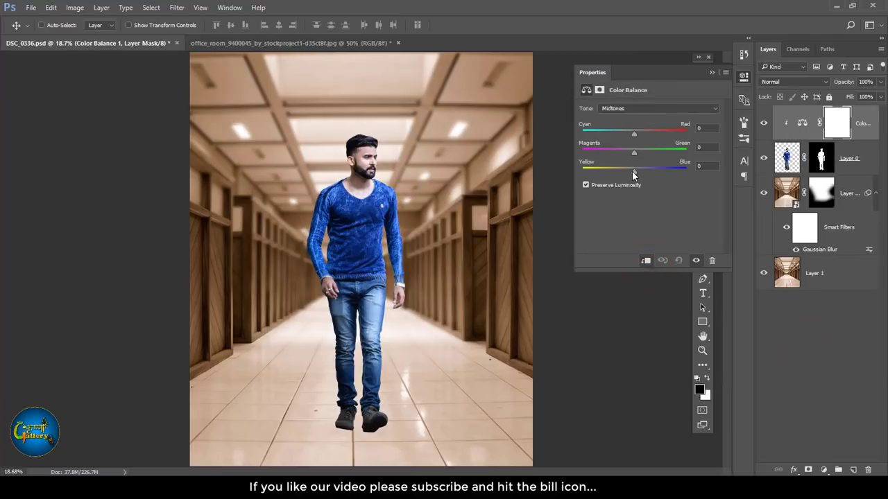
drag(633, 174, 619, 172)
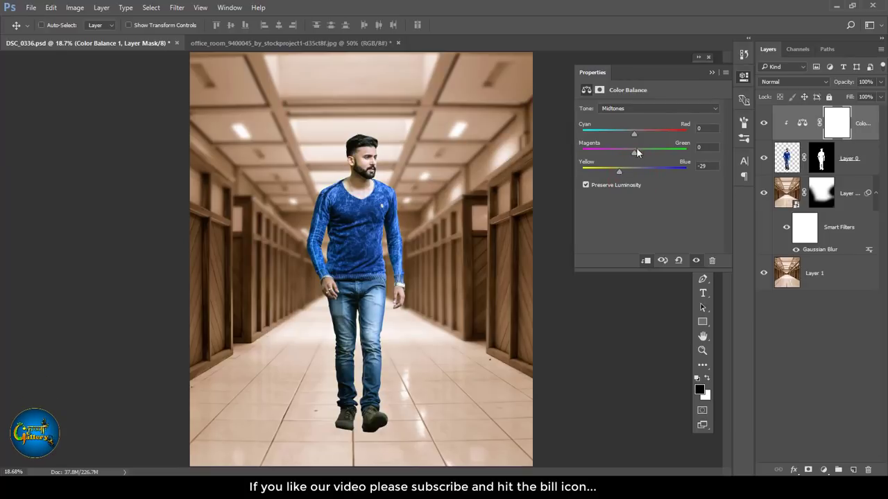
drag(640, 133, 633, 135)
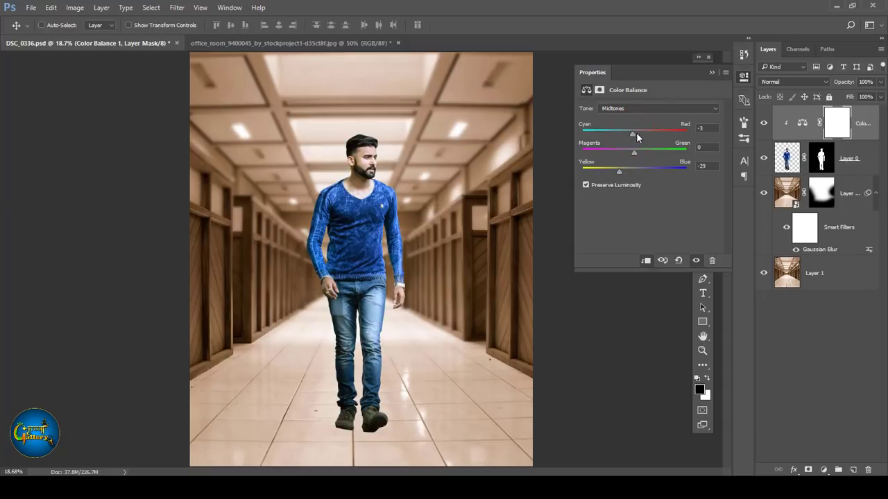
click(709, 72)
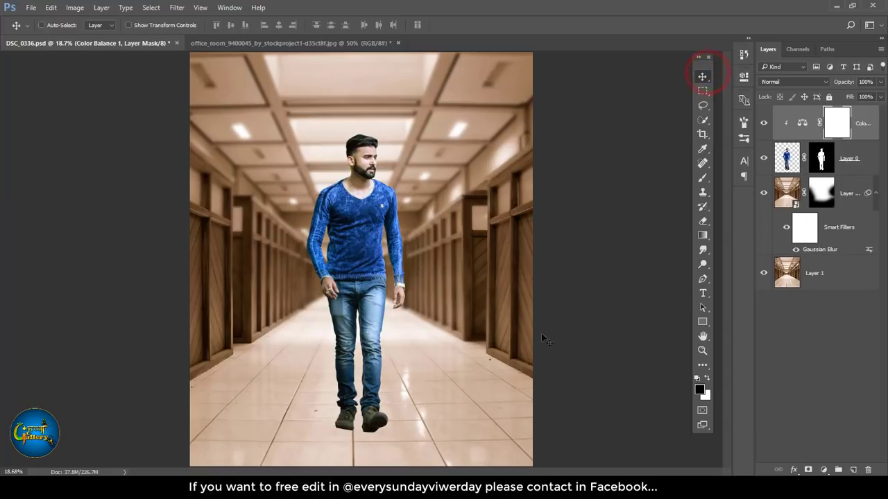
click(763, 124)
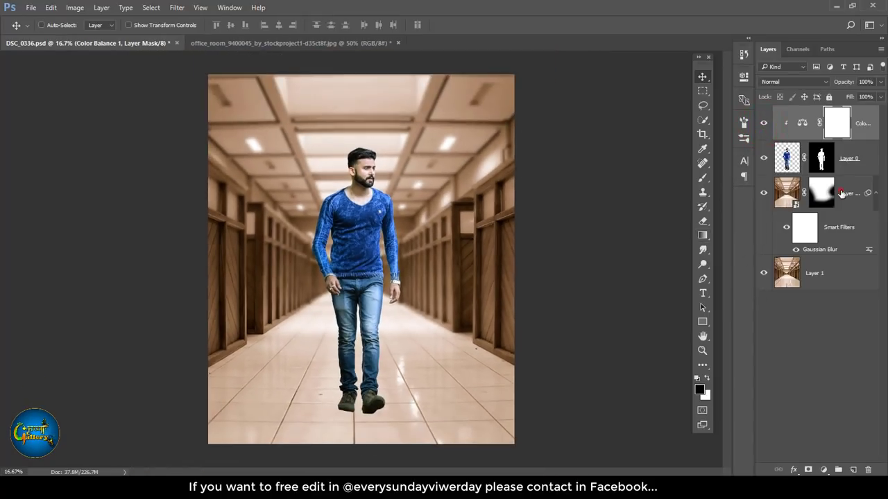
Step: Add a new layer above the blurred corridor and set a 400 px round brush at 100% opacity
click(840, 194)
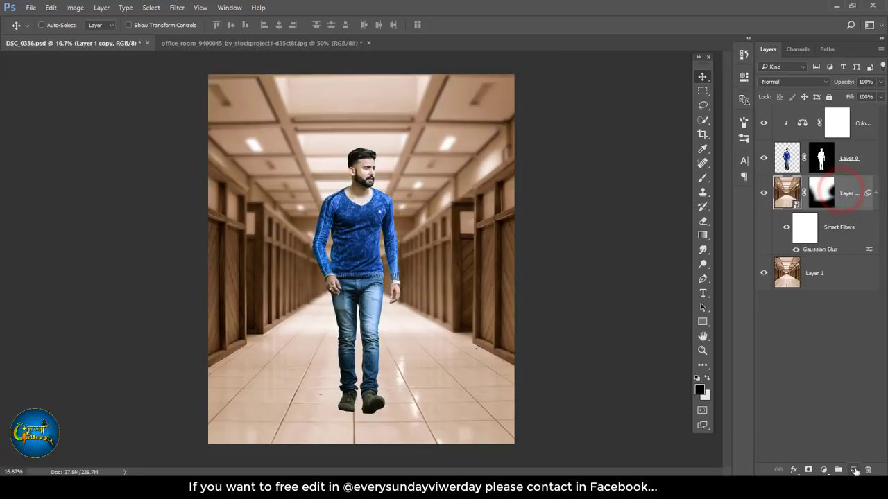
click(854, 471)
key(b)
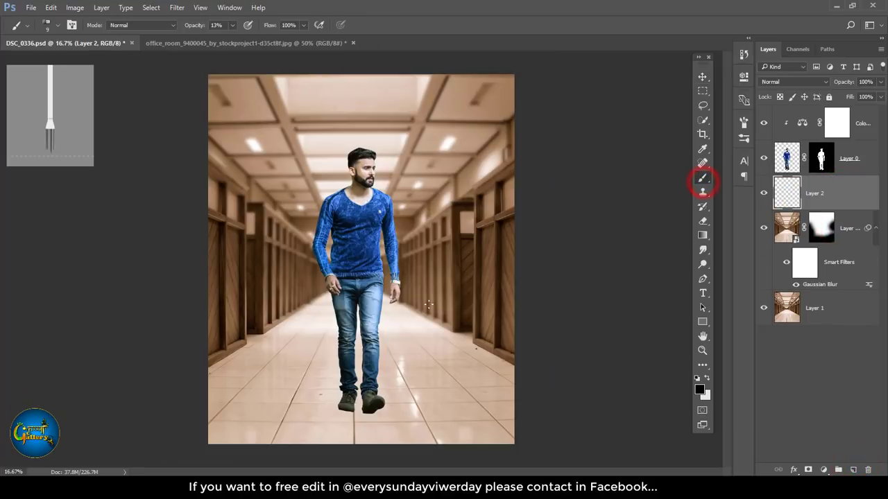
right_click(317, 185)
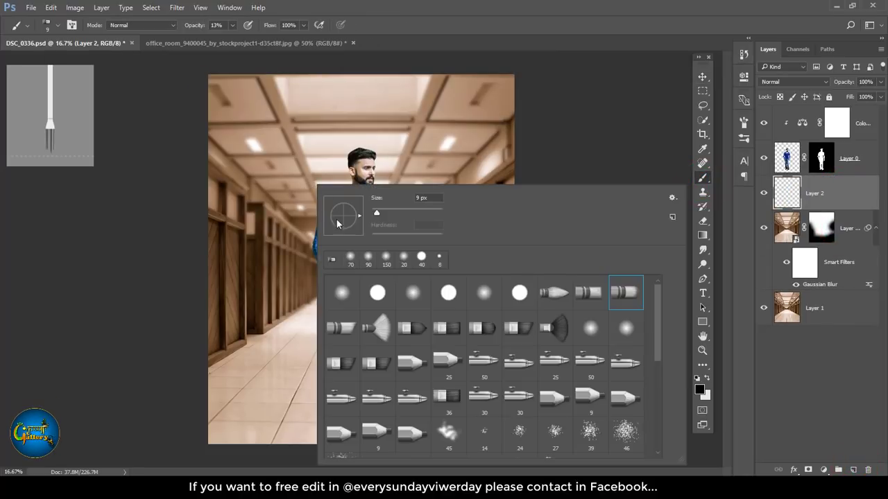
double_click(348, 298)
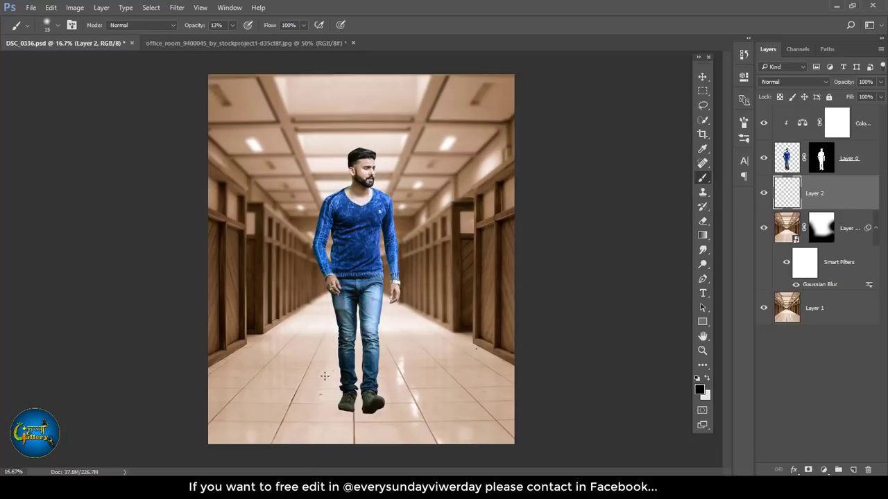
key(bracketright)
key(bracketright)
key(bracketright)
click(232, 25)
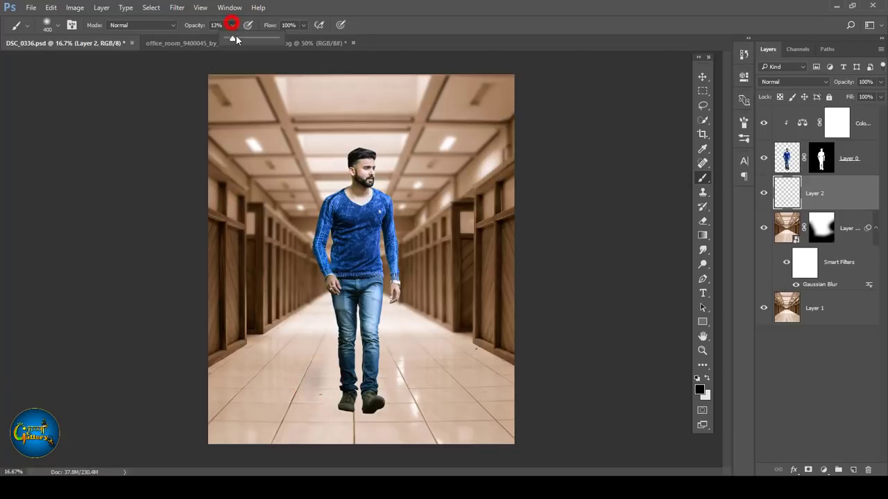
click(312, 383)
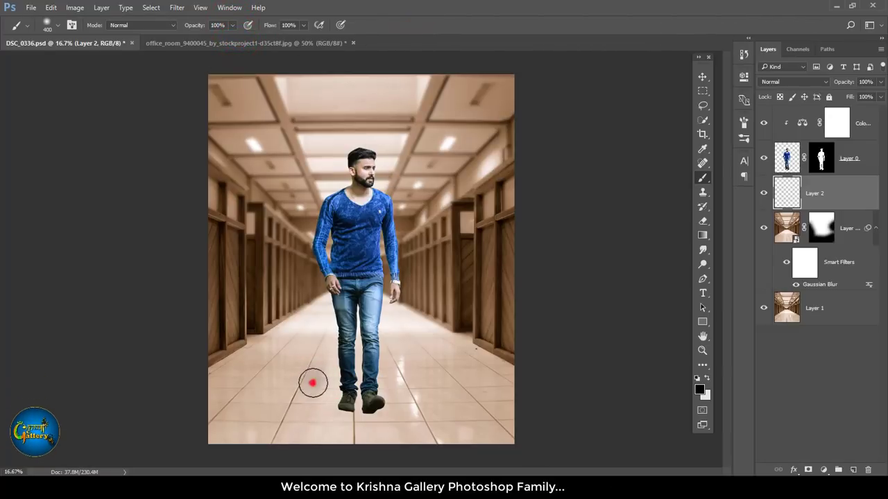
Step: Stretch, rotate and move the dark dab into a wide shadow beneath the man's feet
key(ctrl+t)
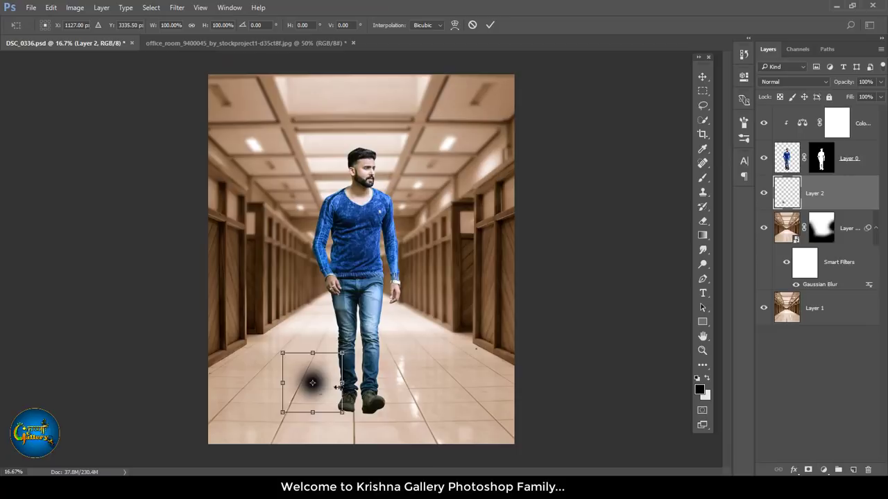
drag(312, 382, 462, 385)
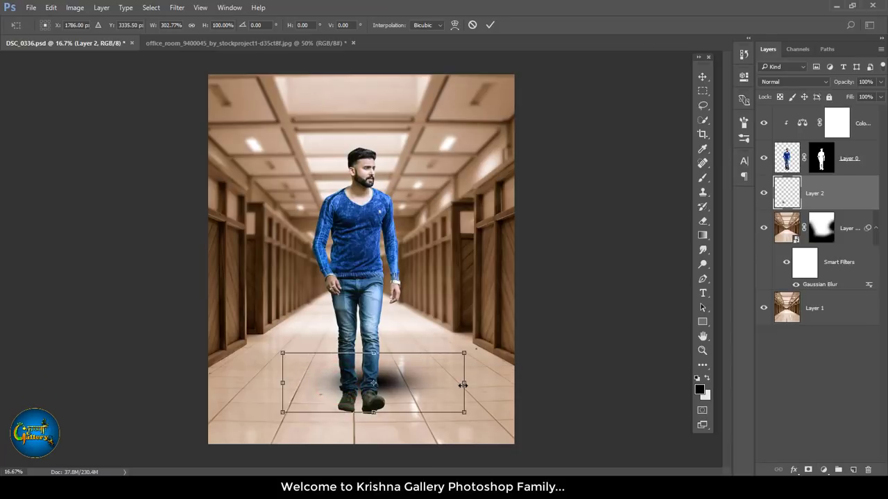
drag(401, 395, 388, 427)
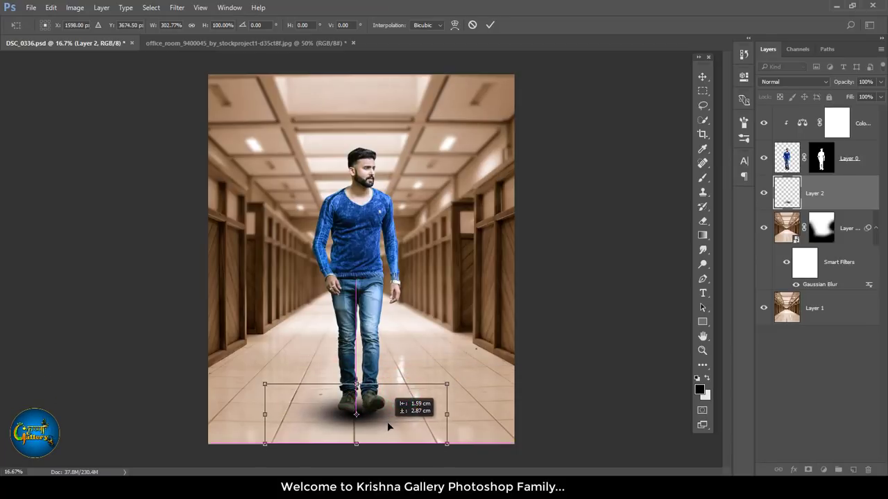
drag(378, 419, 378, 426)
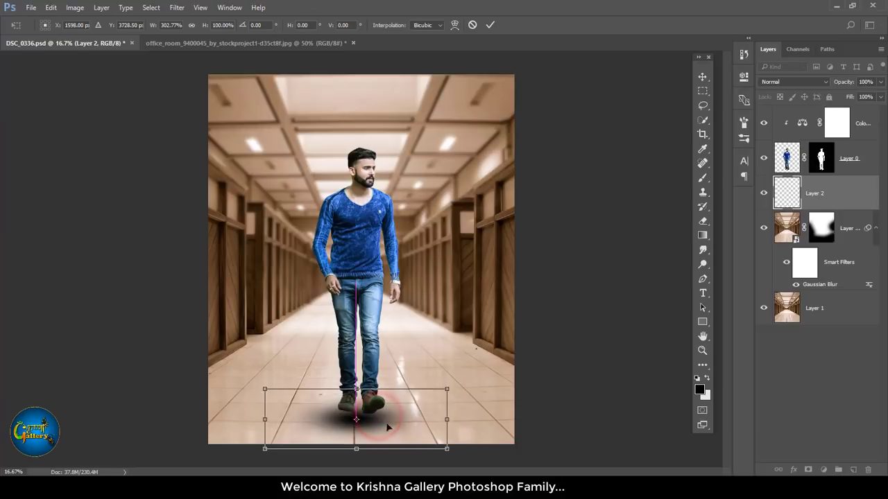
mouse_move(484, 451)
mouse_down()
mouse_move(454, 285)
mouse_move(412, 275)
mouse_up()
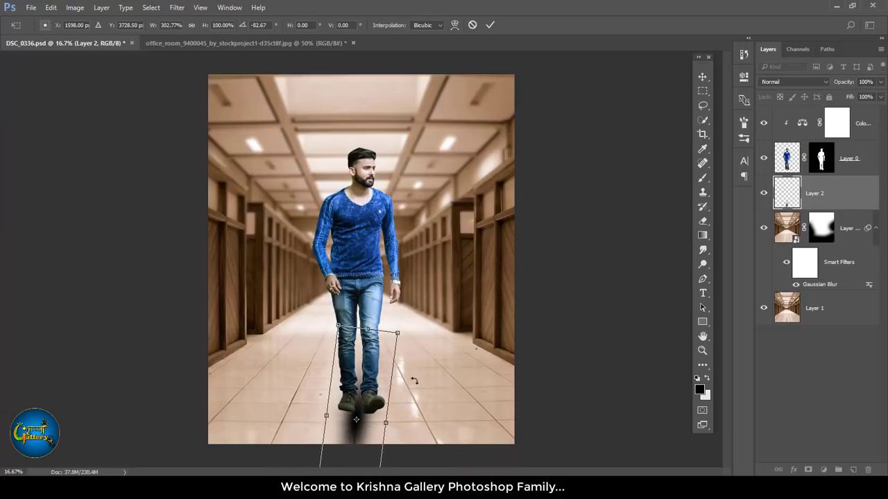
drag(386, 422, 531, 431)
mouse_move(437, 341)
mouse_down()
mouse_move(429, 441)
mouse_move(369, 398)
mouse_up()
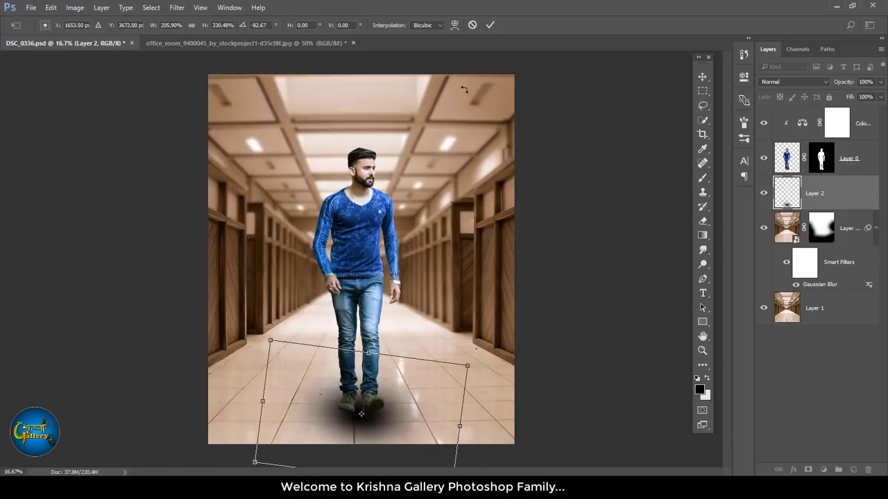
click(487, 24)
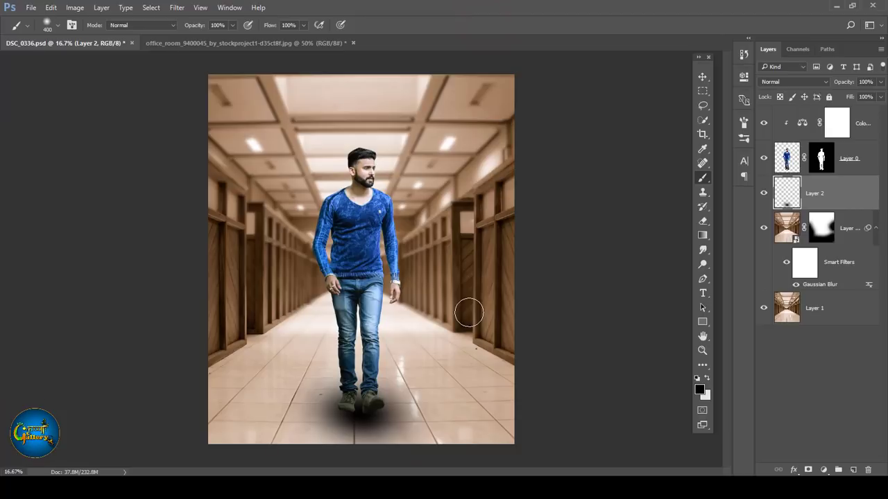
Step: Set the Layer 2 shadow to 41% opacity and load the man's outline as a selection
key(ctrl+plus)
drag(400, 385, 476, 184)
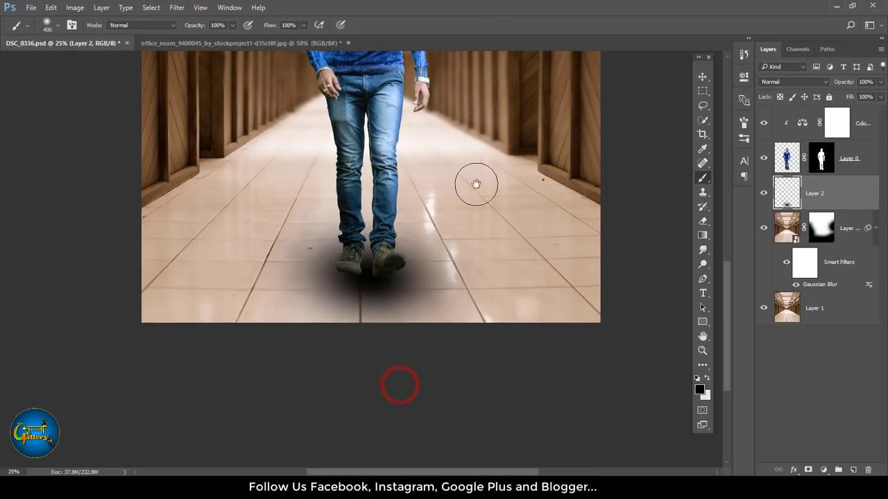
click(880, 81)
click(851, 97)
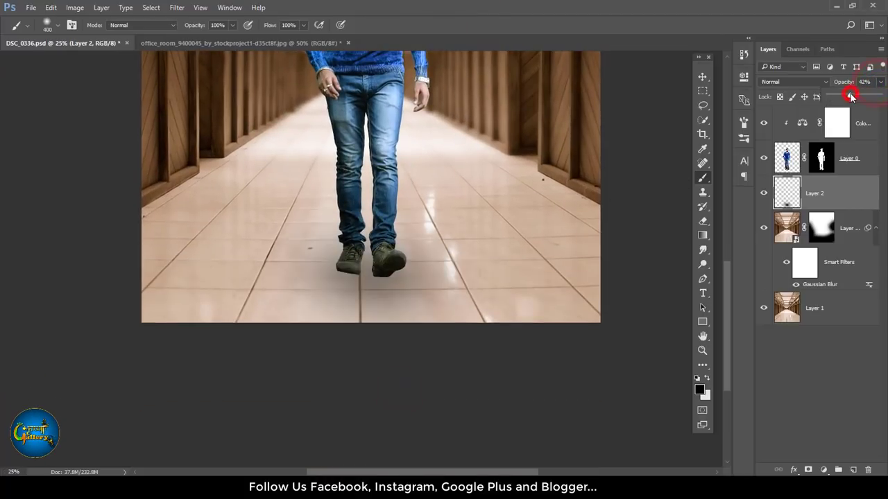
drag(851, 93, 853, 94)
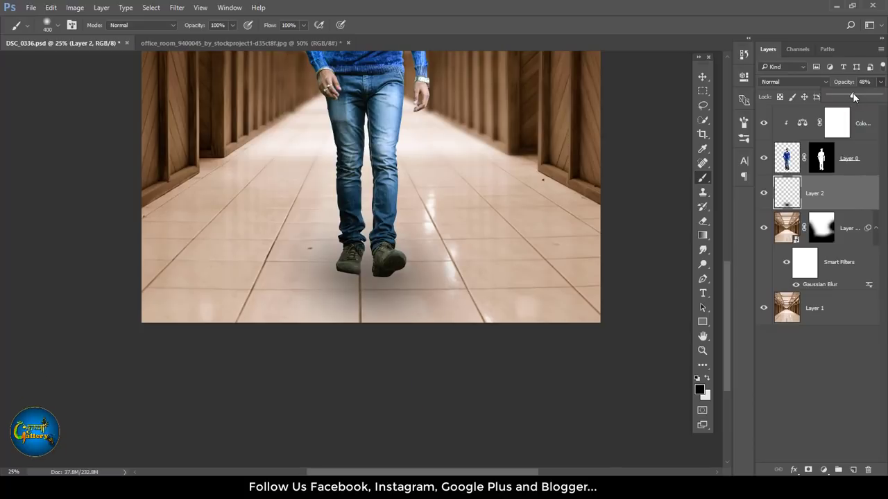
click(763, 195)
click(763, 194)
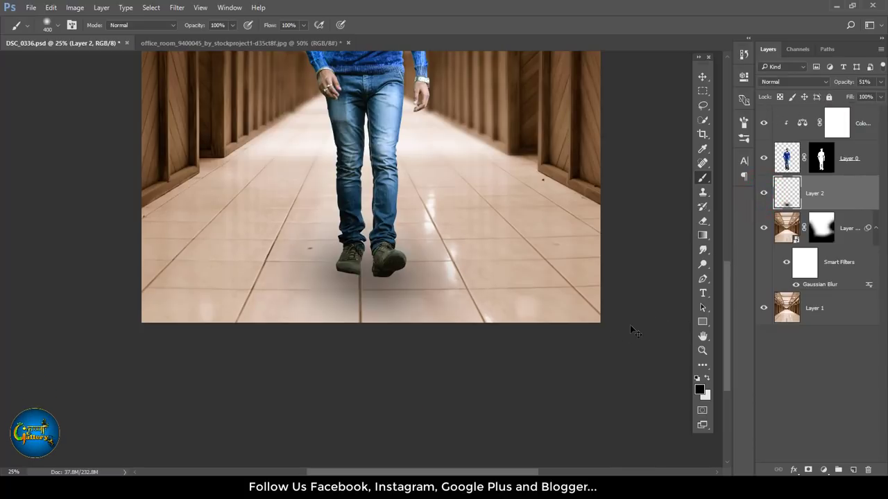
key(ctrl+minus)
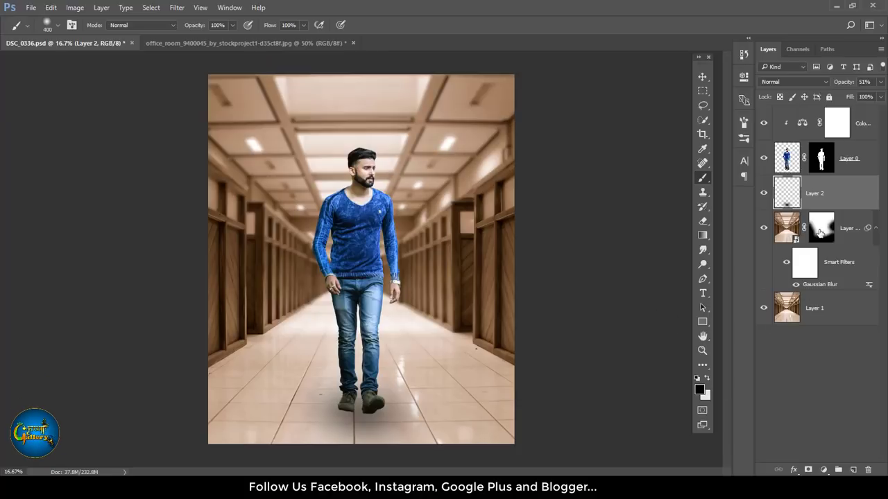
click(881, 82)
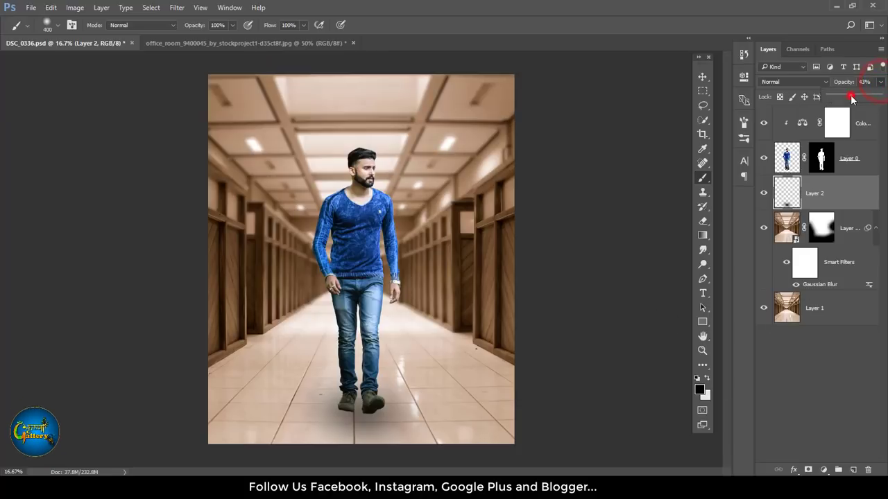
drag(857, 95, 849, 96)
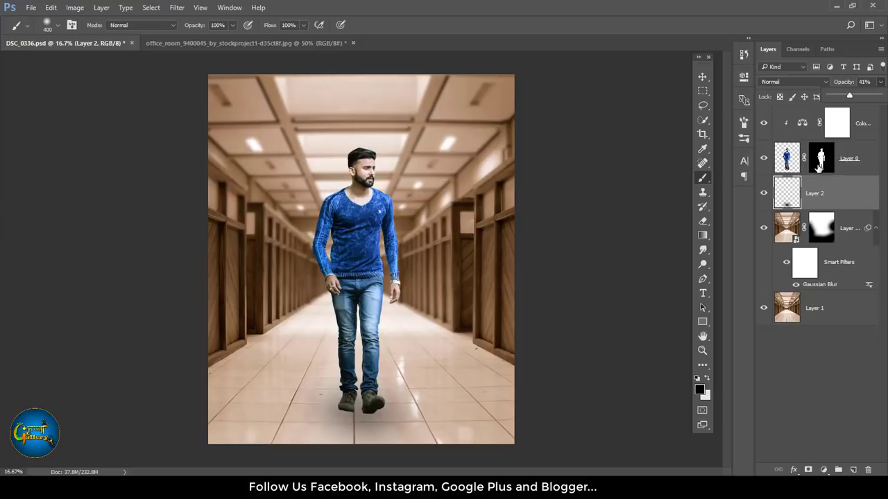
ctrl+click(822, 168)
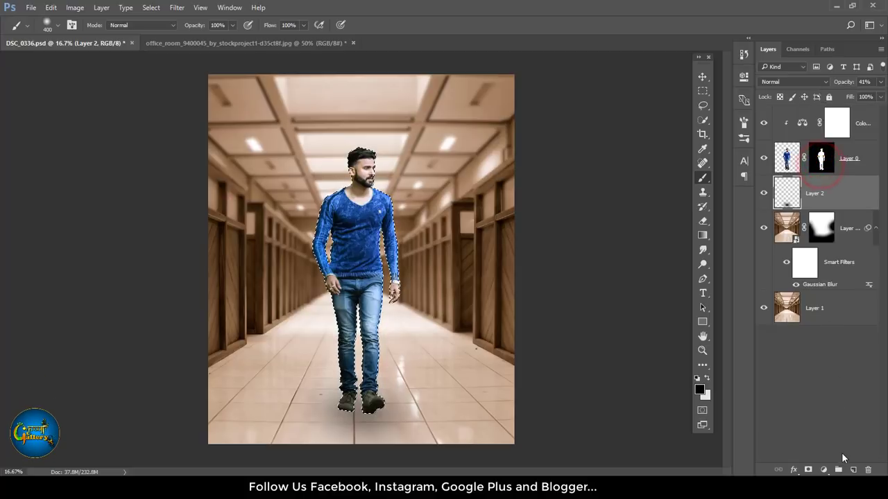
Step: Add a new layer and fill the man's selected silhouette with black
click(853, 470)
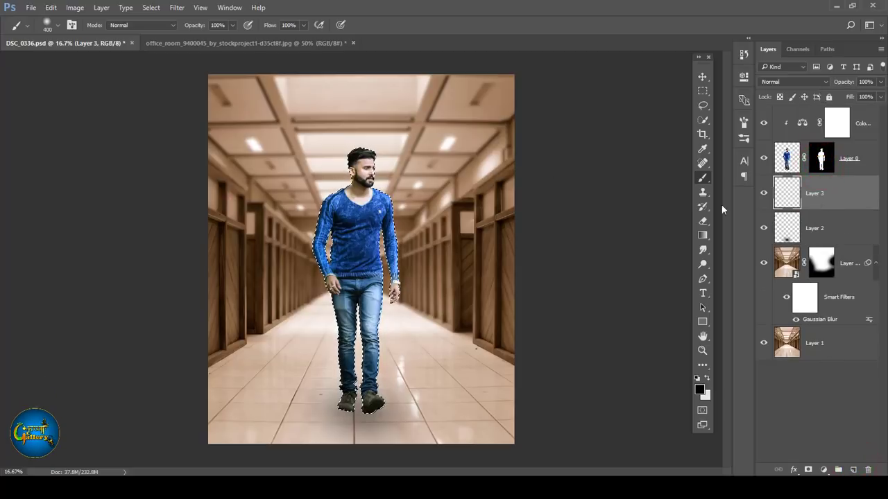
click(51, 8)
click(63, 176)
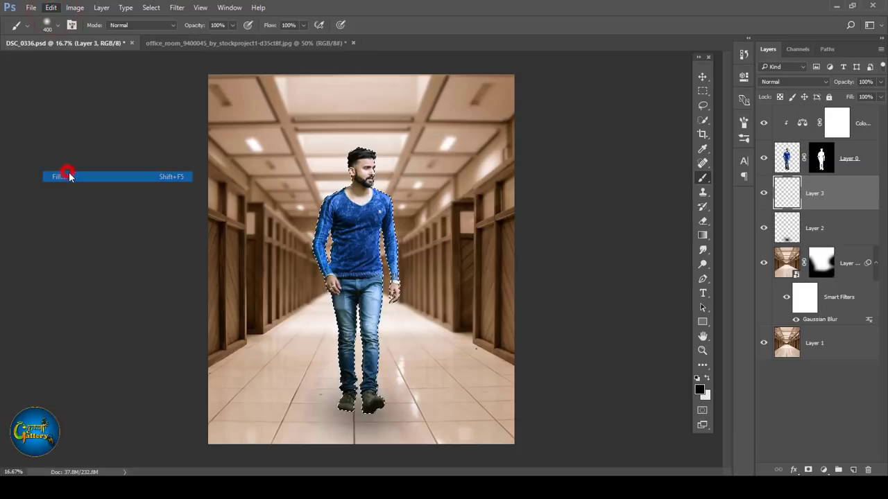
click(429, 138)
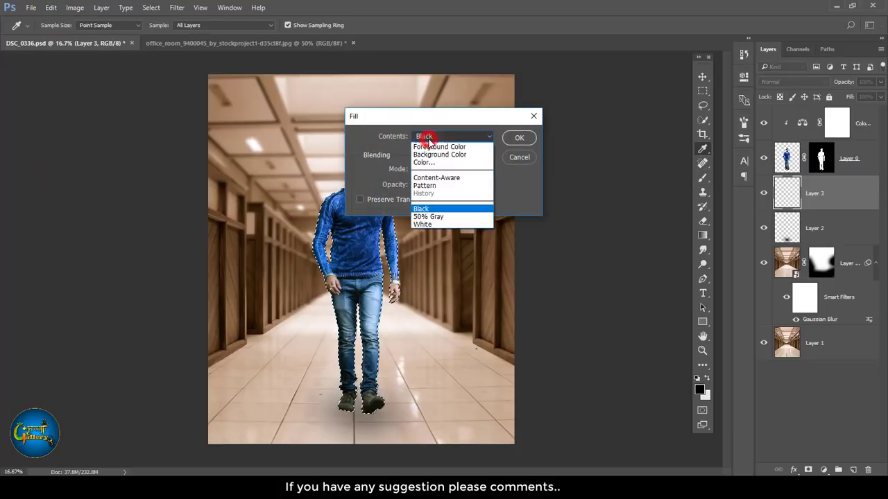
click(424, 211)
click(525, 138)
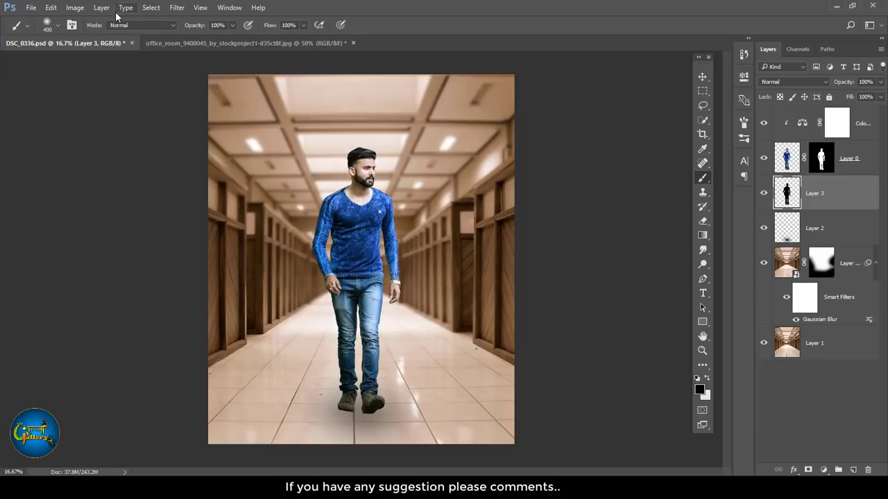
Step: Flip the black silhouette down below the feet and widen its base with a perspective transform
click(58, 9)
click(75, 234)
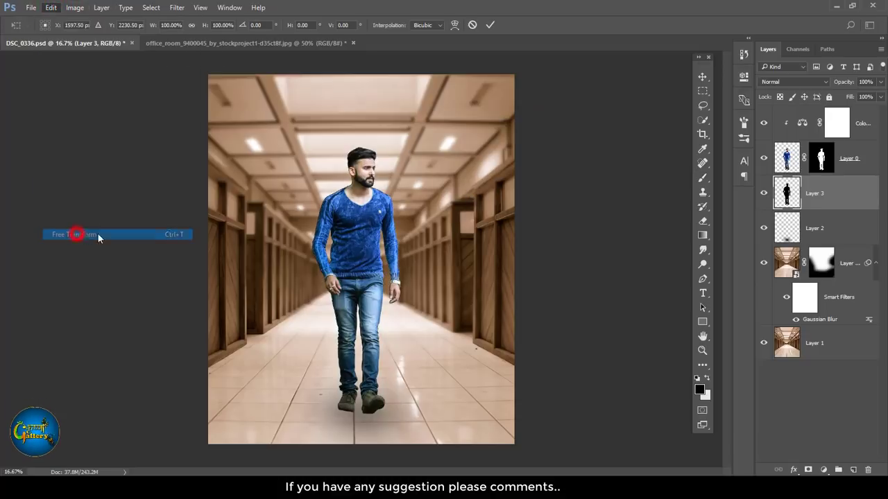
drag(357, 147, 355, 449)
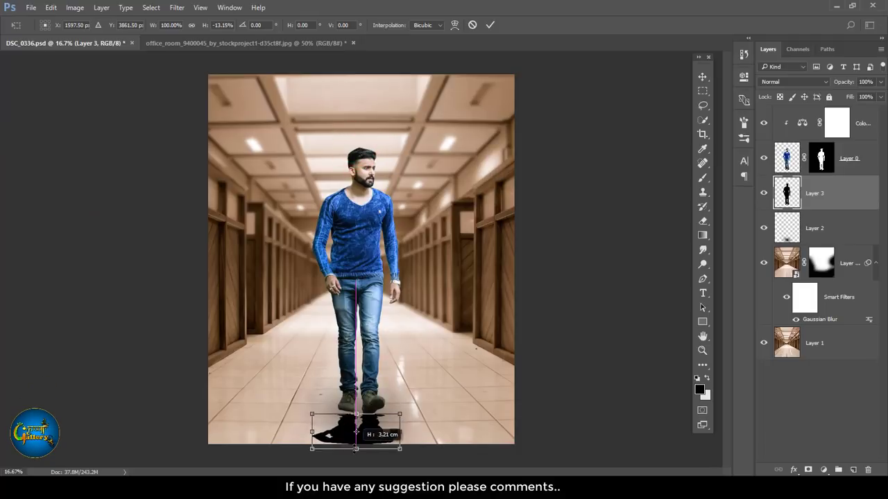
right_click(363, 437)
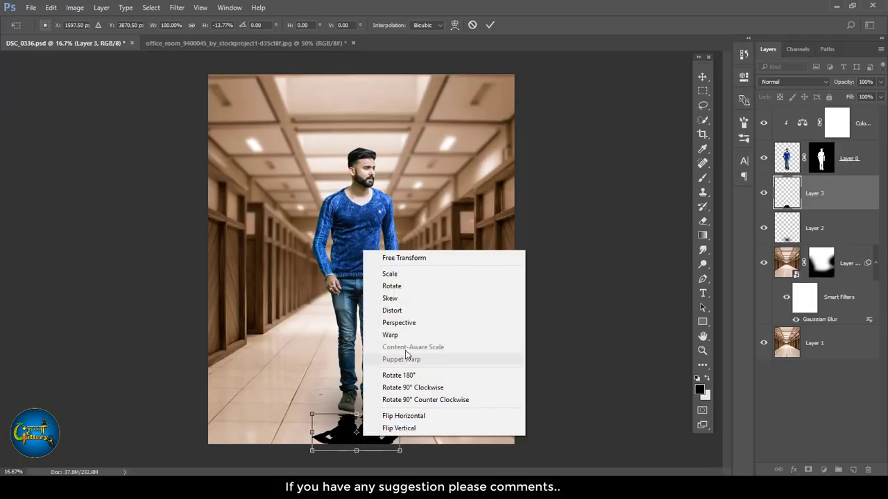
click(402, 323)
drag(399, 450, 416, 456)
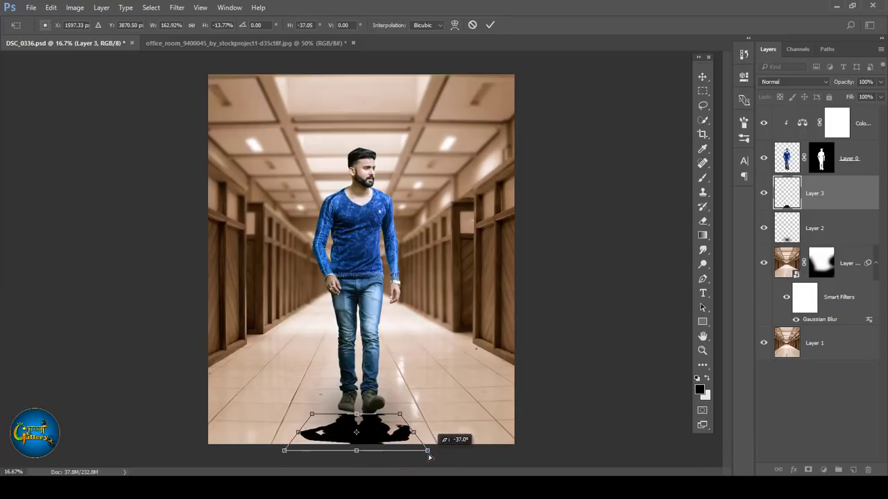
click(490, 24)
key(b)
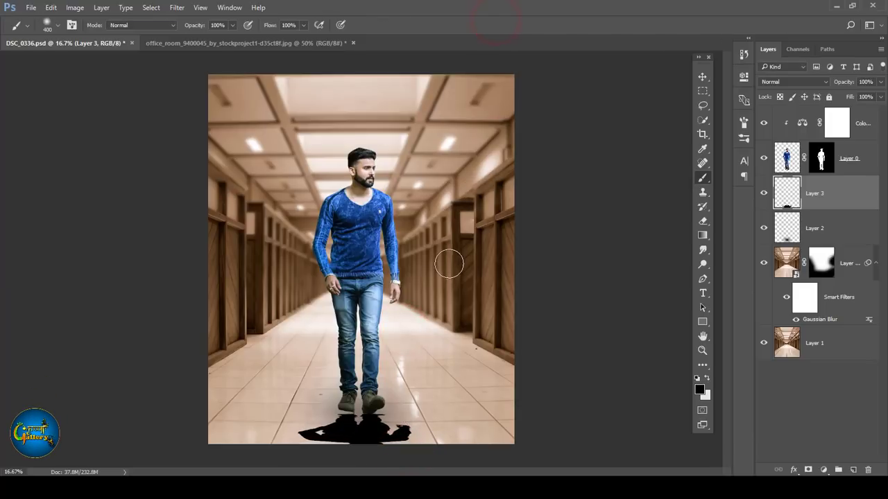
Step: Apply a Motion Blur to the cast shadow and set Layer 3 opacity to 23%
click(702, 78)
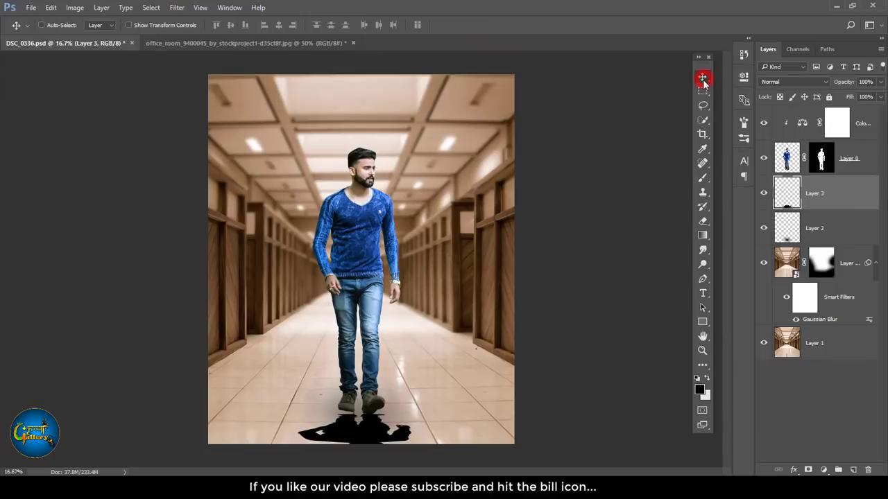
click(177, 8)
mouse_move(182, 130)
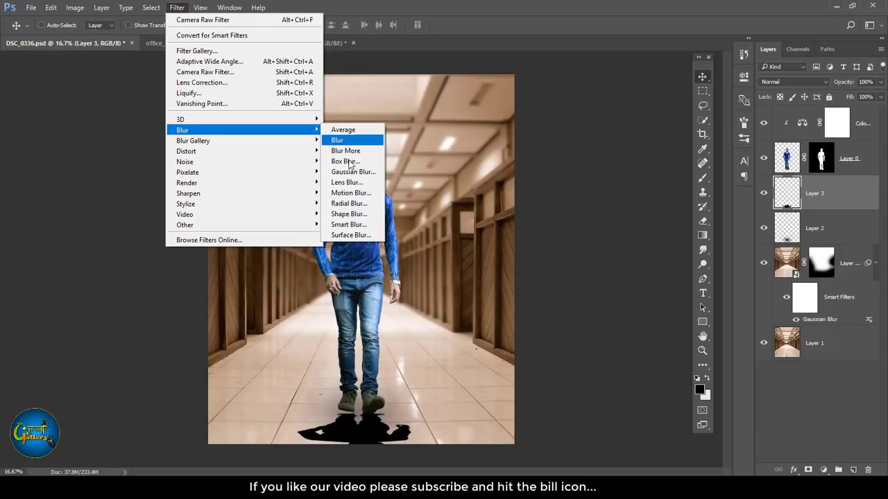
click(359, 197)
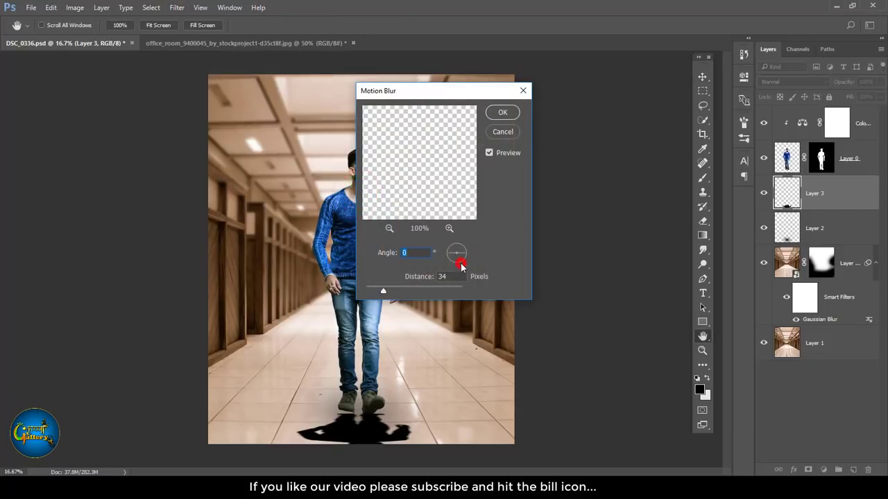
click(392, 291)
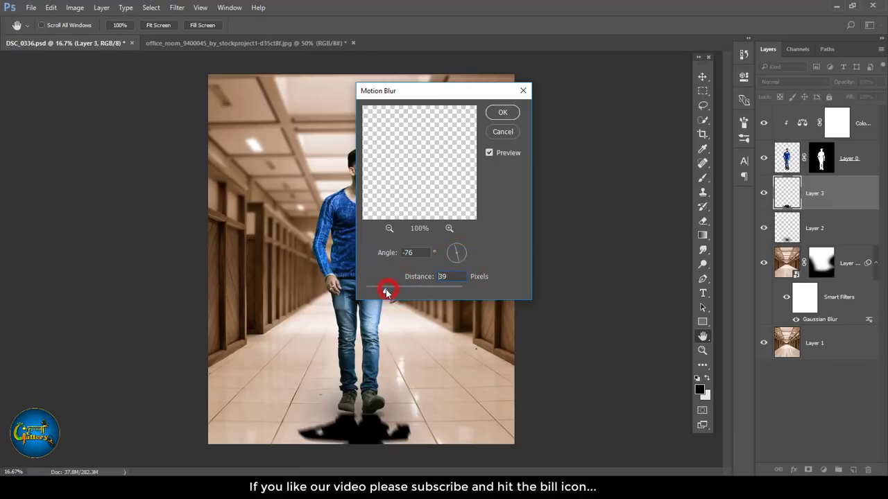
click(503, 112)
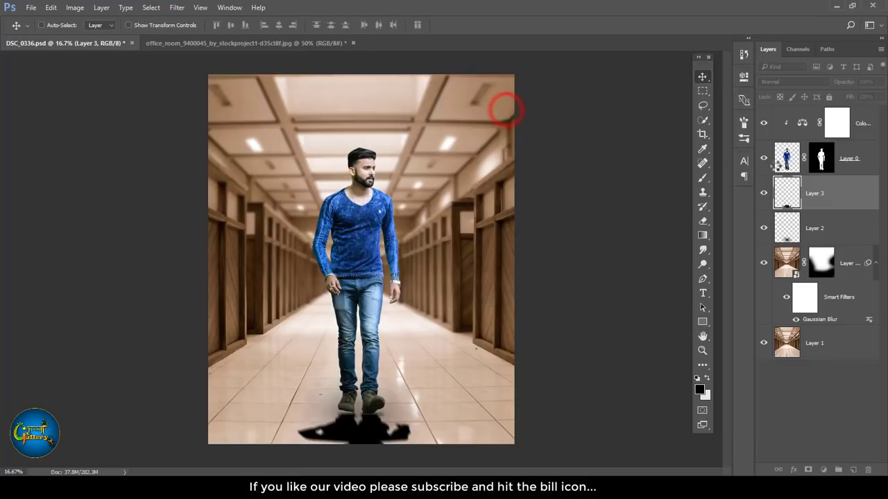
click(880, 82)
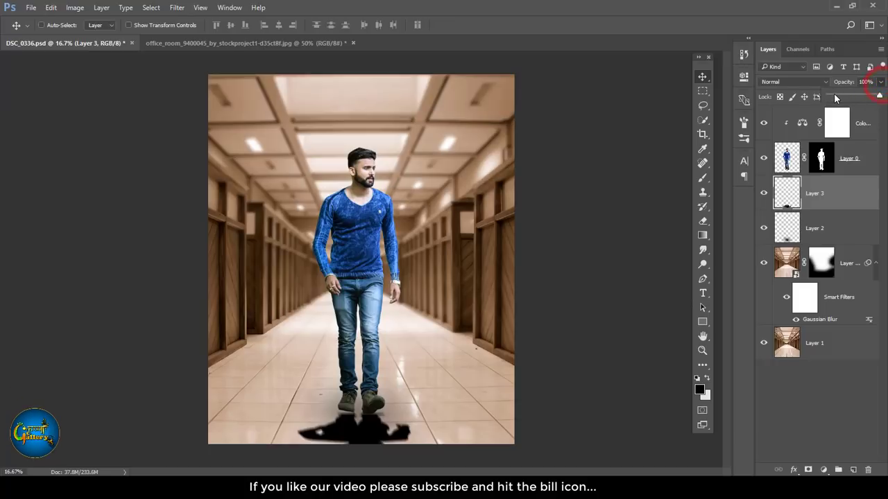
click(835, 96)
drag(836, 96, 840, 97)
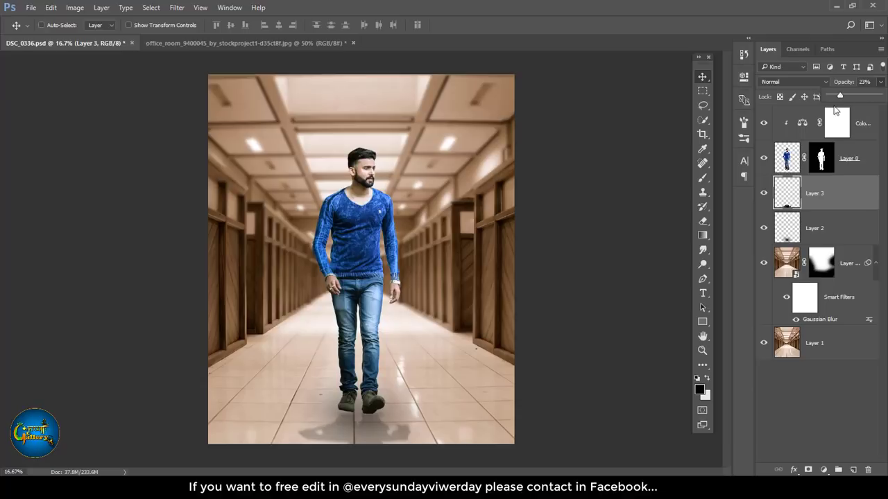
Step: Add a layer mask to Layer 3 and fade the shadow with a gradient from the bottom edge
click(703, 235)
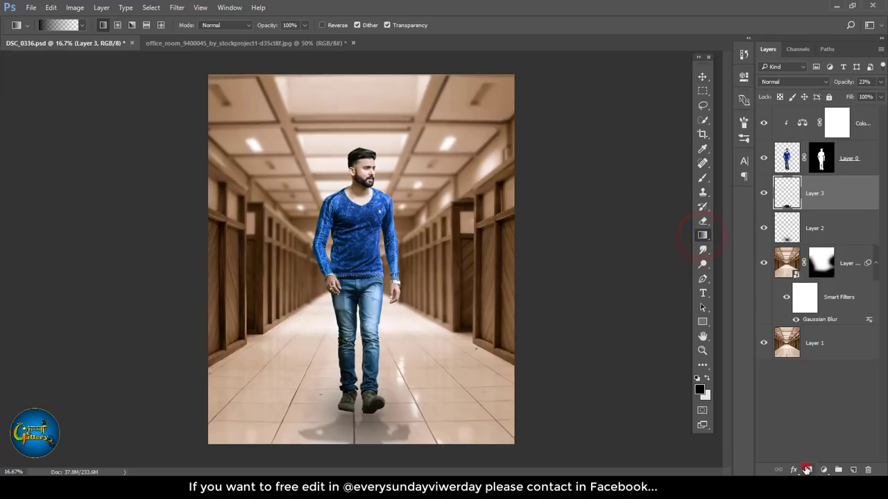
click(806, 469)
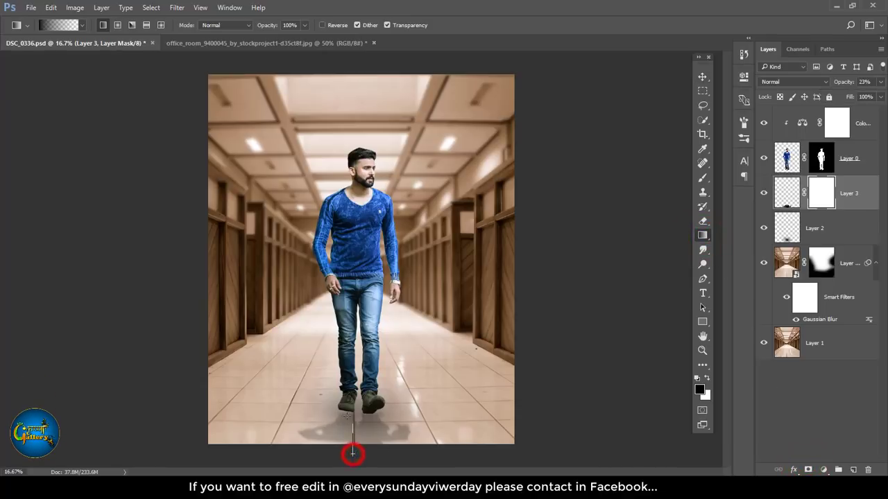
drag(353, 455, 353, 454)
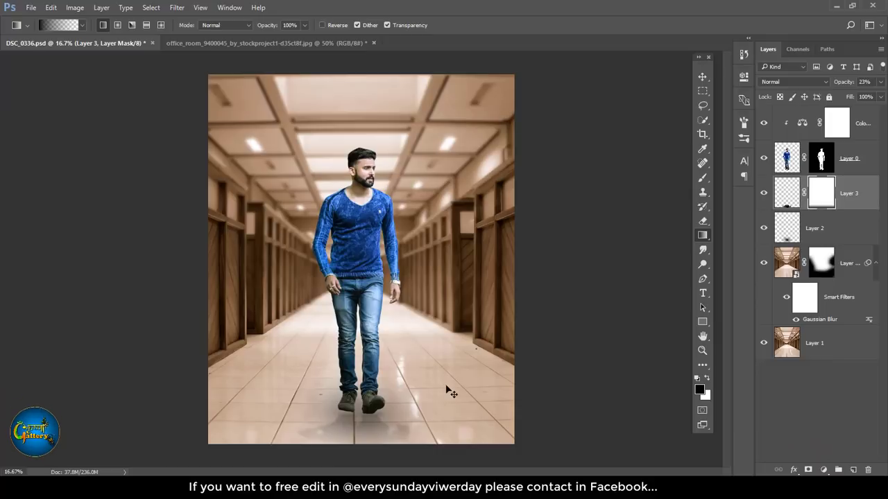
key(ctrl+minus)
key(ctrl+minus)
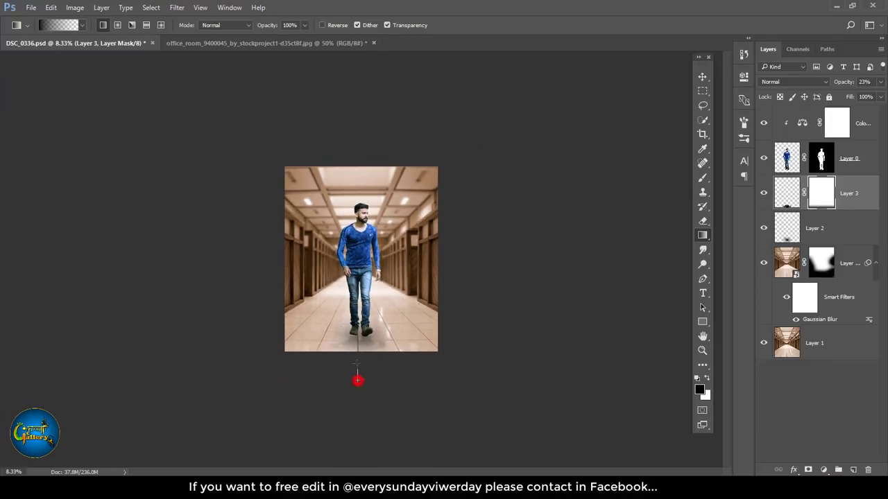
drag(358, 380, 357, 380)
key(ctrl+plus)
key(ctrl+plus)
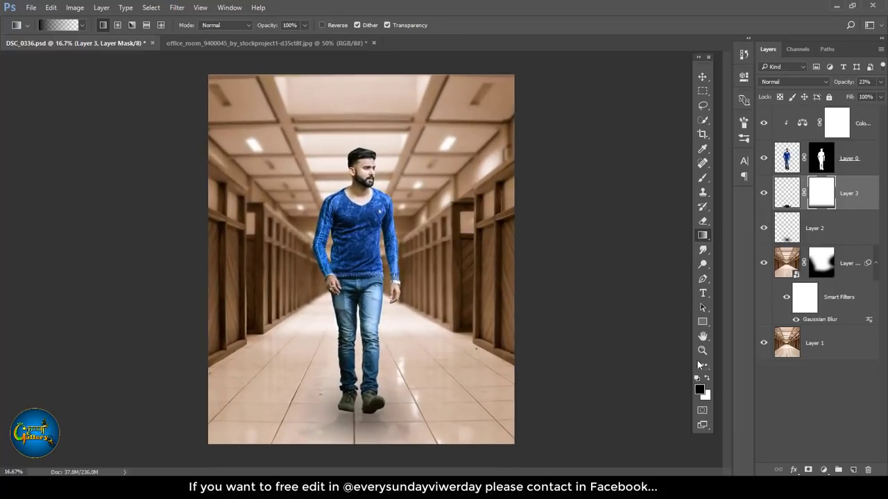
click(763, 195)
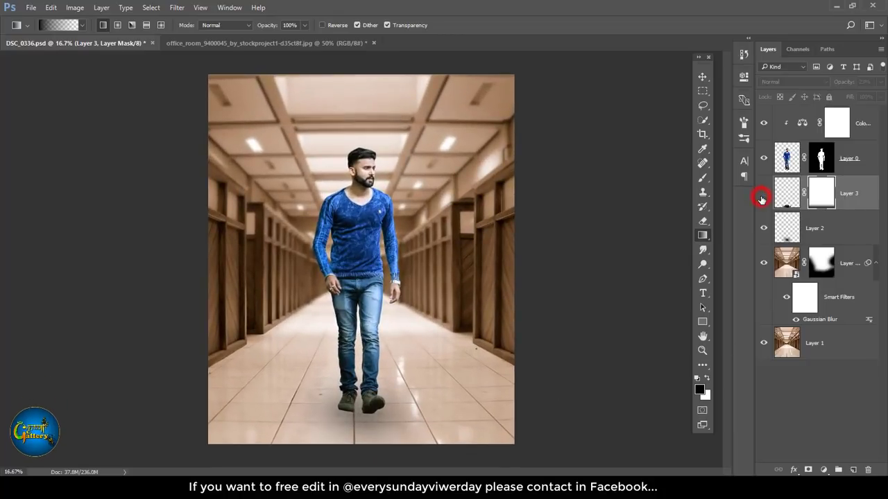
click(762, 198)
Step: Toggle Layer 3 to compare the cast shadow, then zoom in on the feet and floor tiles
click(701, 76)
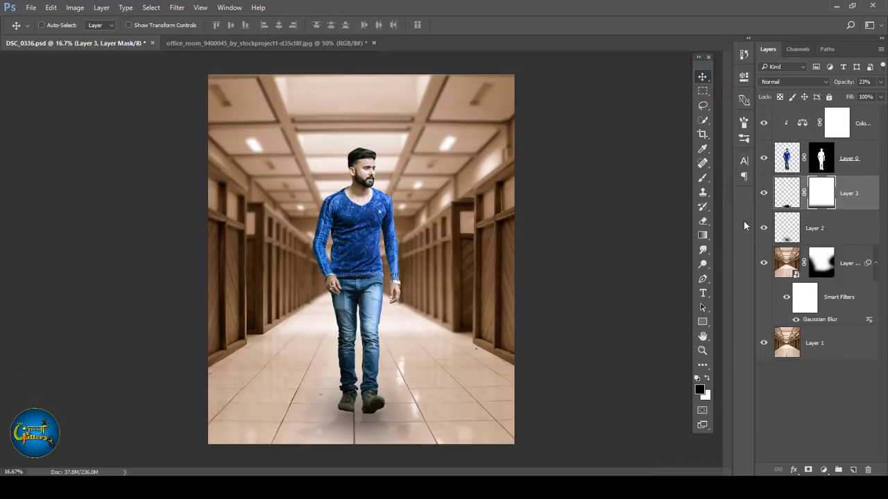
click(763, 196)
click(764, 197)
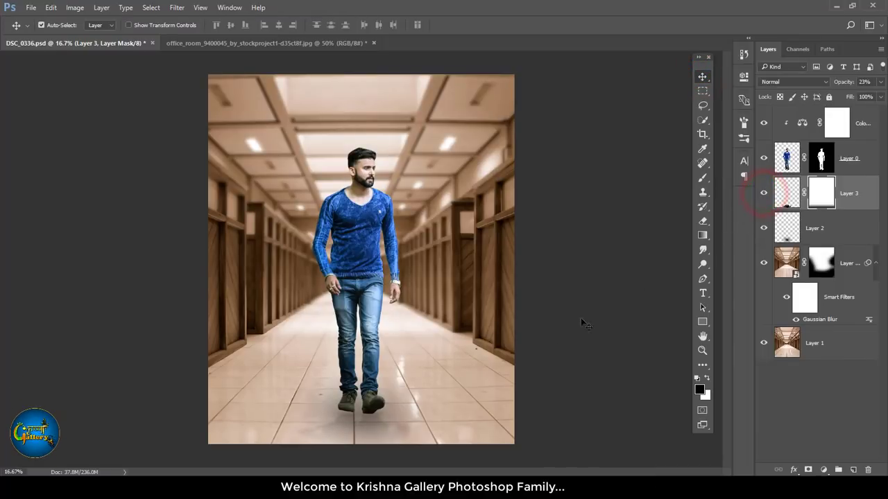
key(ctrl+plus)
mouse_move(399, 395)
mouse_down()
mouse_move(386, 342)
mouse_move(367, 323)
mouse_up()
key(ctrl+plus)
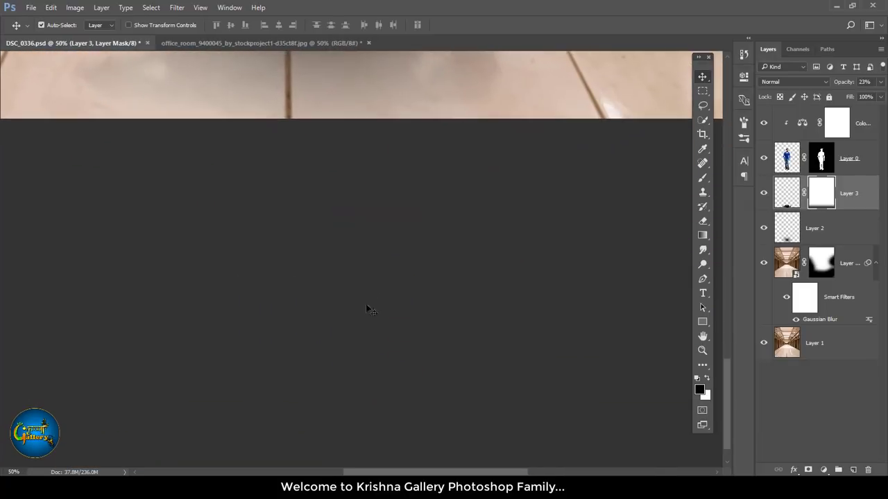
key(ctrl+plus)
drag(298, 88, 304, 355)
Step: Paint dark shadows under both shoes on new Layer 4 at 63% opacity, then add a layer above Layer 0
click(854, 470)
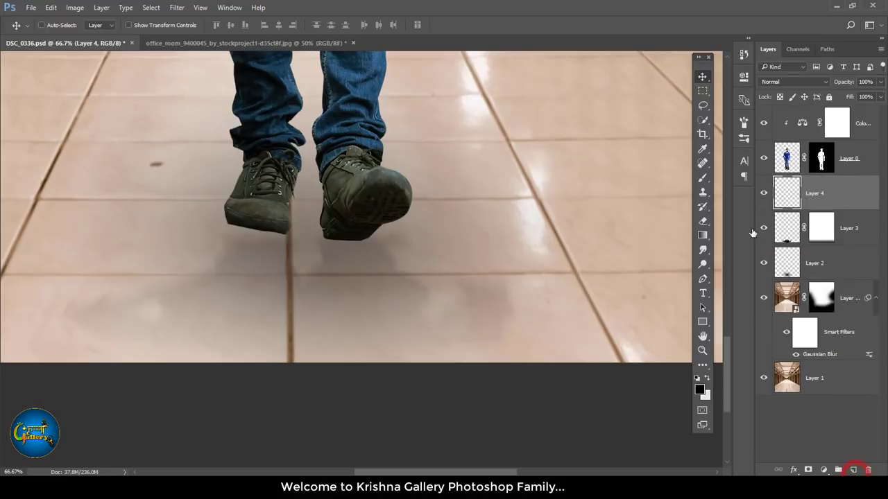
click(702, 181)
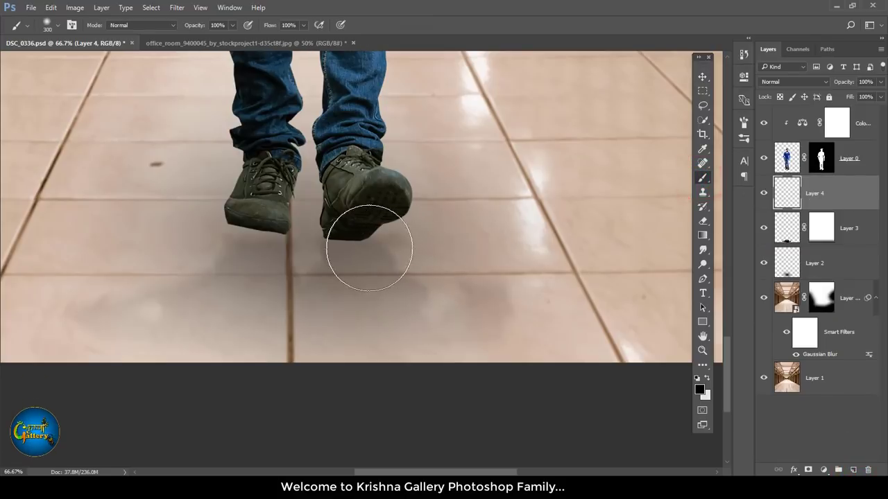
key(bracketleft)
key(bracketleft)
key(bracketleft)
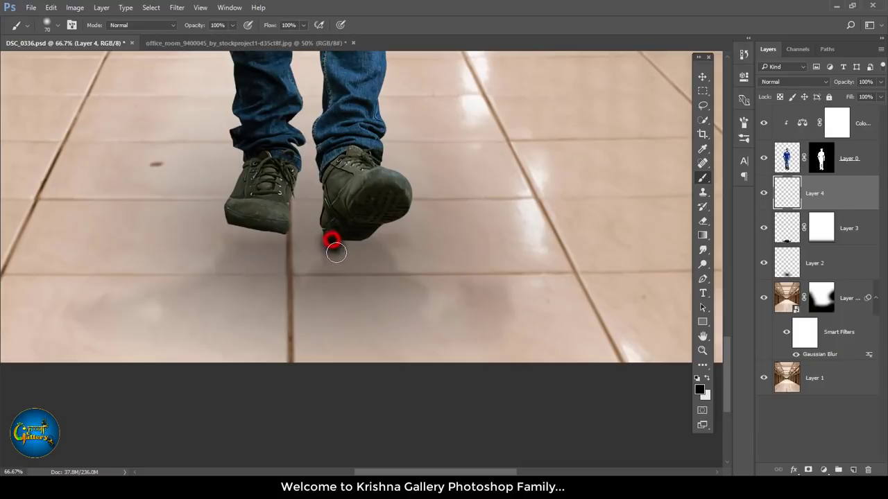
mouse_move(335, 252)
mouse_down()
mouse_move(356, 243)
mouse_move(346, 239)
mouse_up()
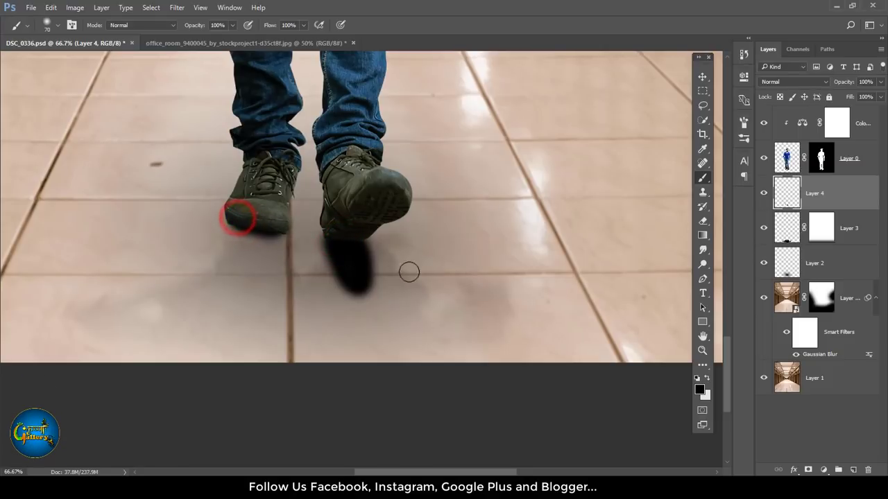
click(880, 82)
drag(875, 94, 863, 97)
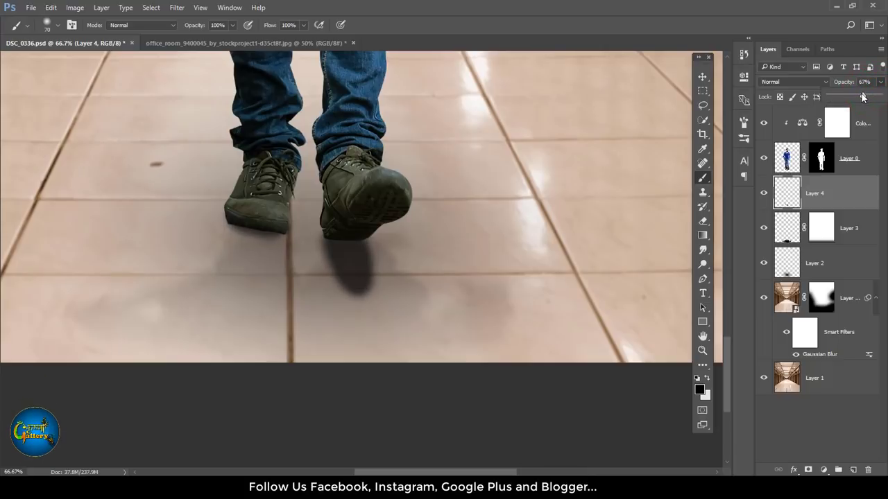
key(ctrl+plus)
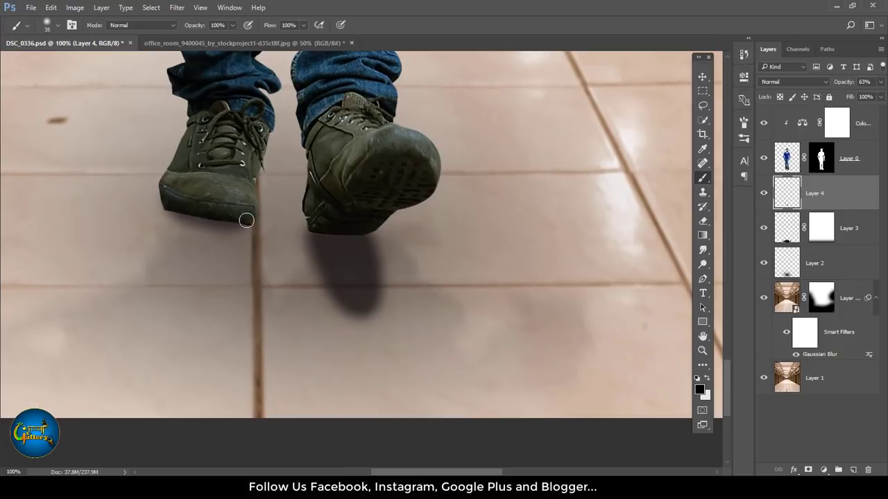
drag(242, 220, 171, 203)
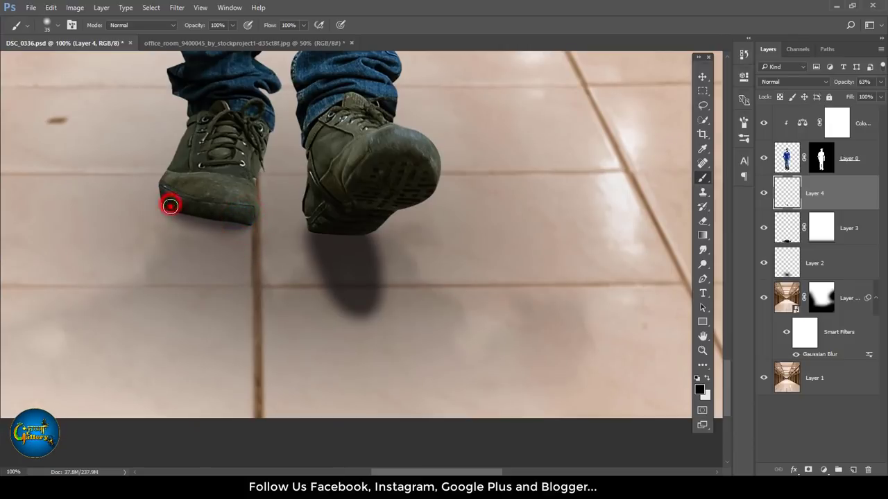
click(849, 159)
click(852, 470)
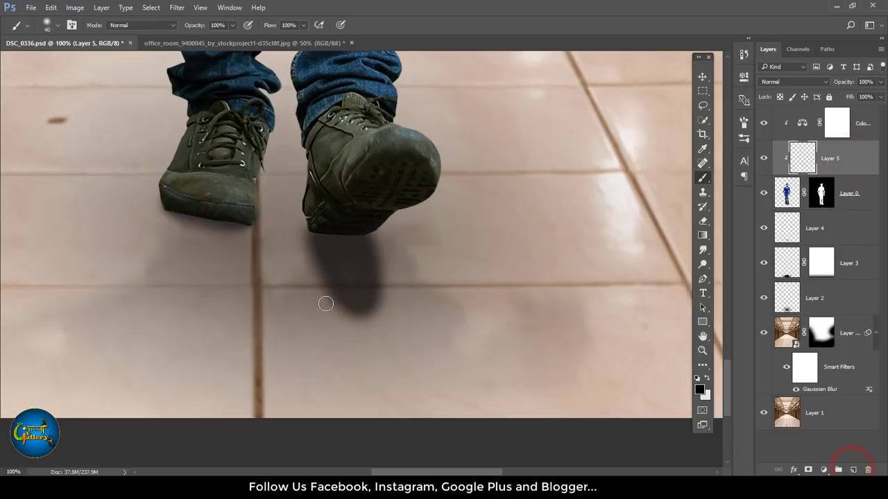
Step: With a 60 px brush, paint black shadow along both shoes' bottom edges on Layer 4 and a new layer
key(bracketright)
key(bracketright)
click(310, 239)
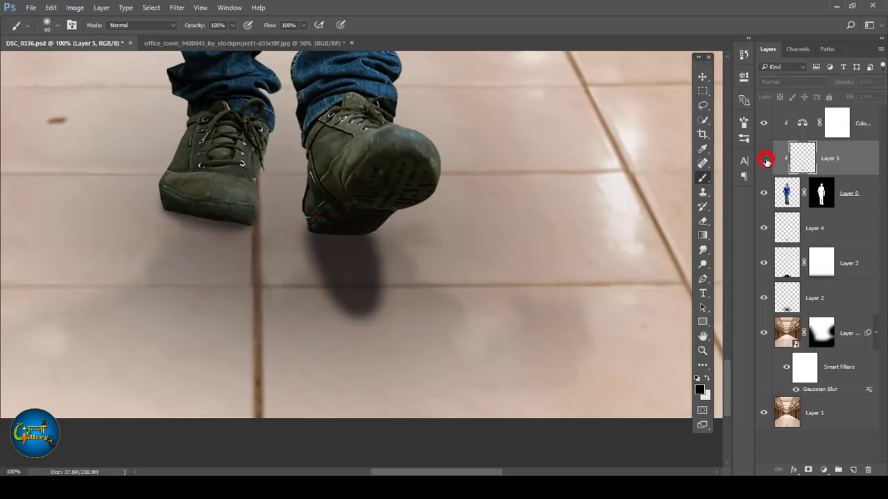
click(828, 226)
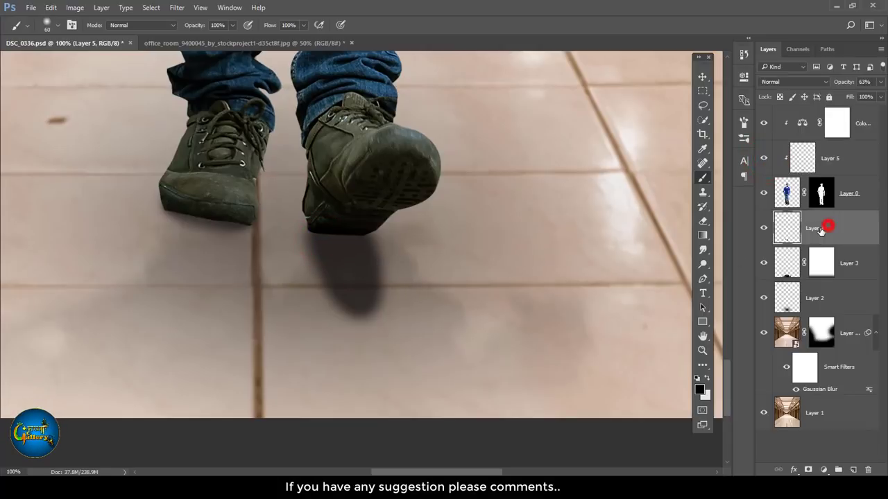
click(323, 223)
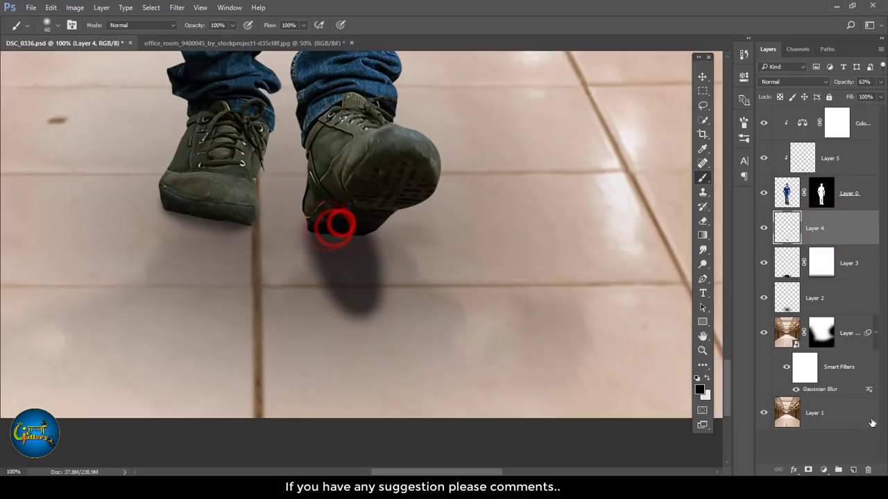
click(854, 470)
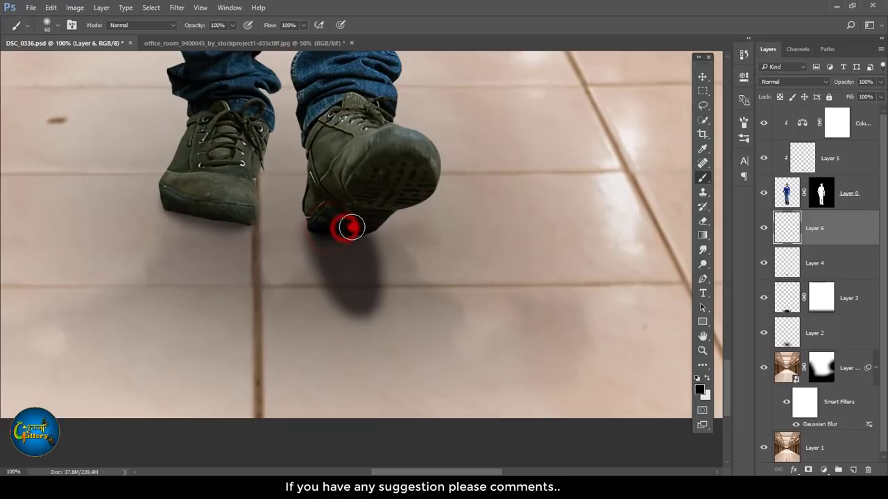
drag(333, 228, 352, 226)
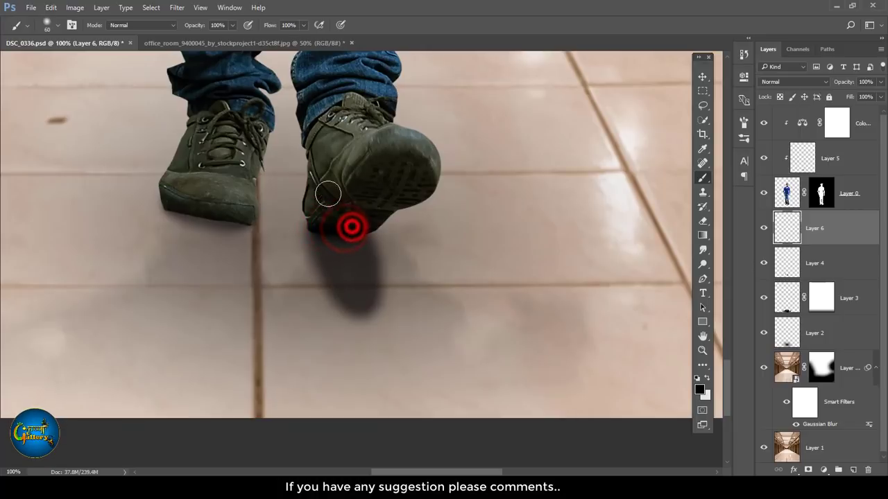
click(222, 207)
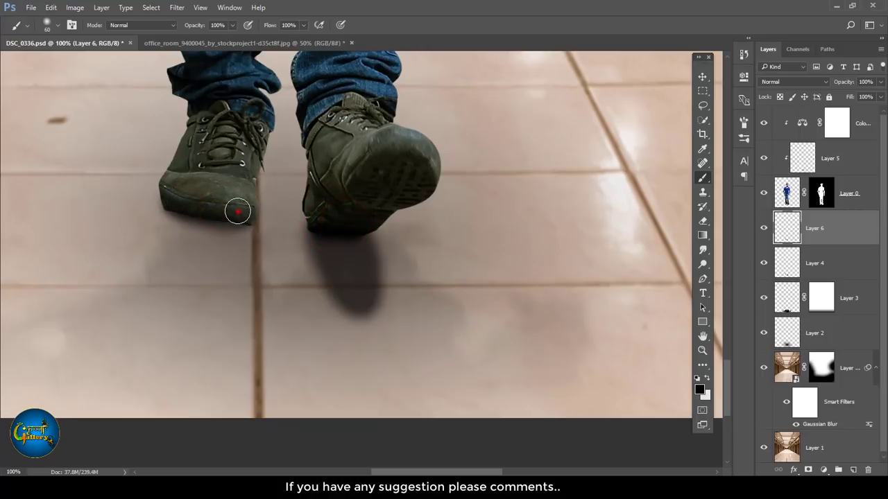
Step: Set Layer 6 to 75% opacity and paint a longer, darker shadow under the right shoe on Layer 4
key(ctrl+0)
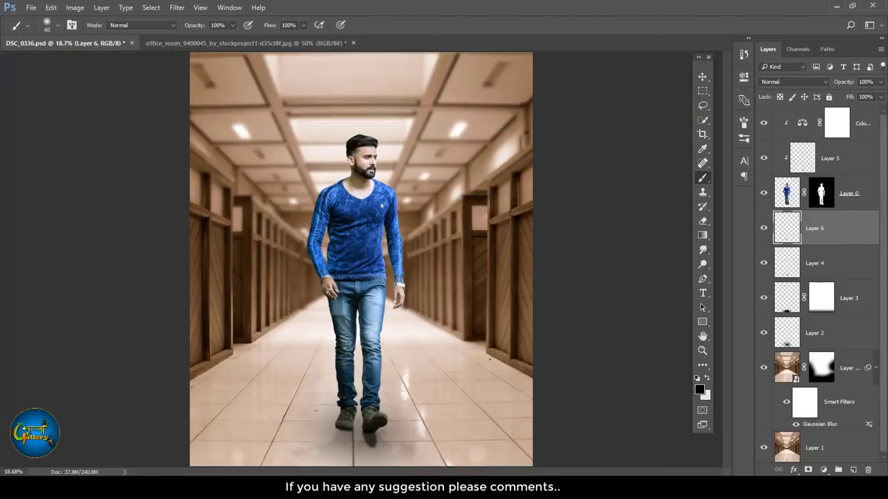
key(ctrl+plus)
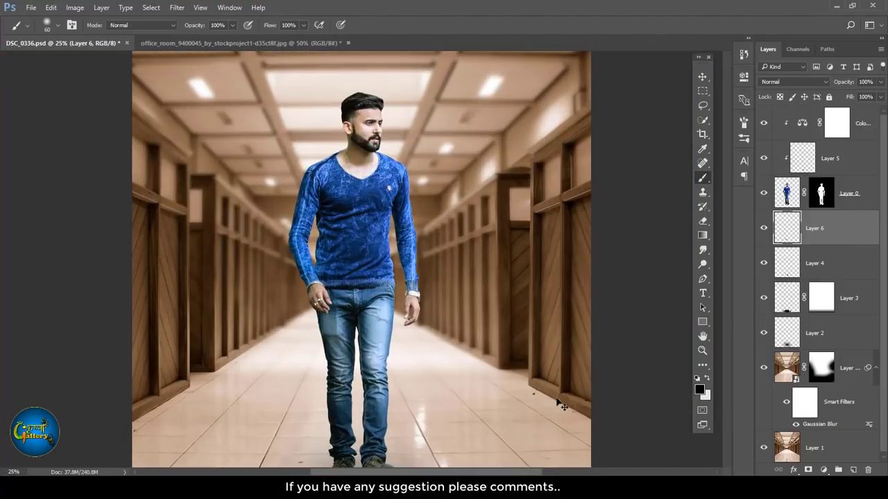
key(ctrl+plus)
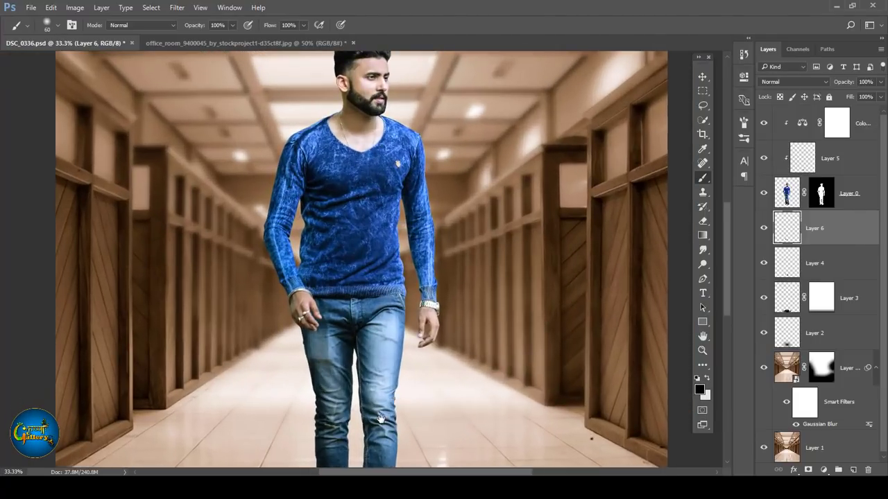
click(380, 419)
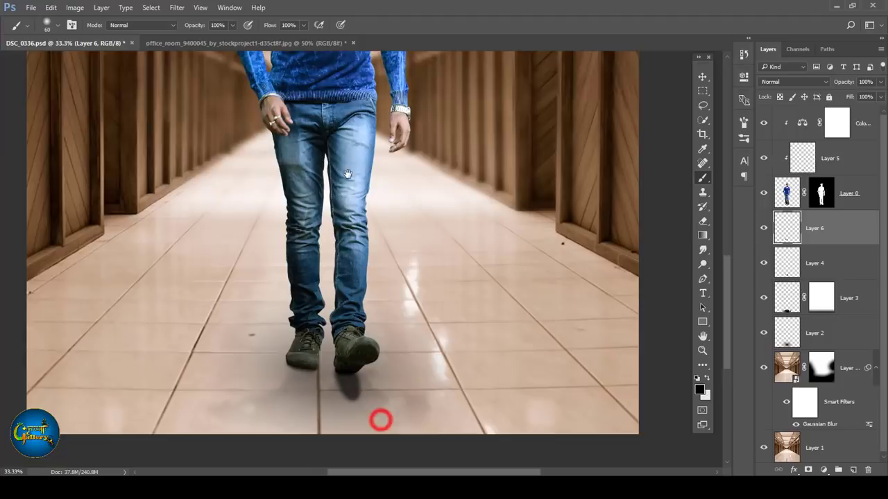
key(ctrl+plus)
key(ctrl+plus)
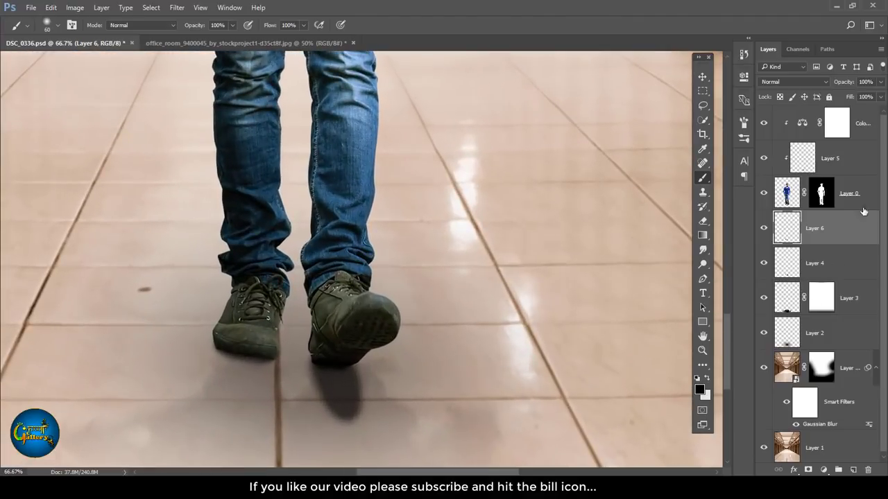
drag(880, 83, 868, 97)
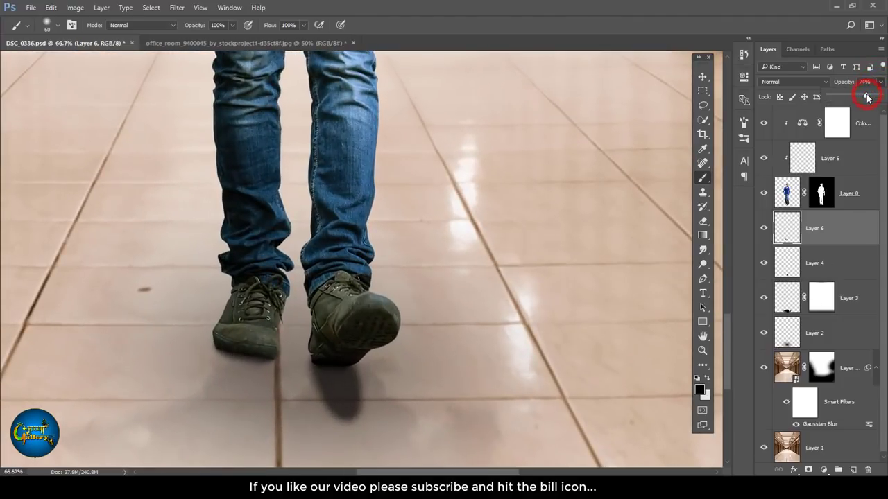
key(ctrl+plus)
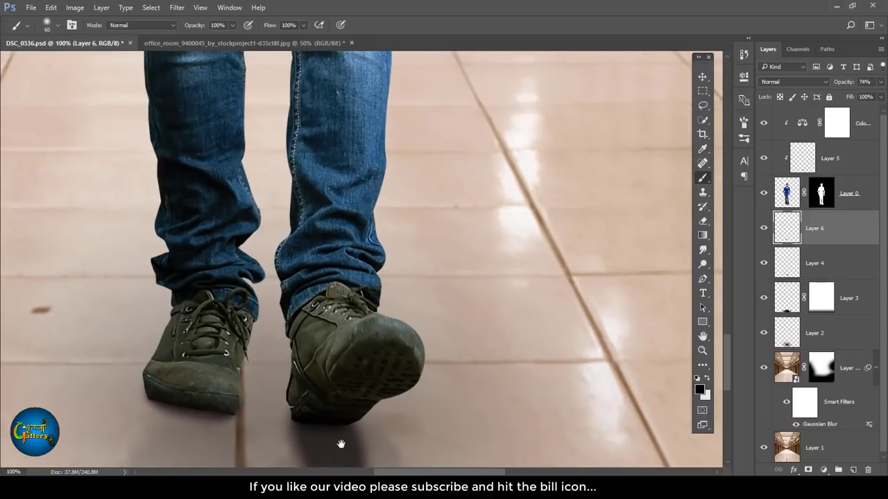
drag(335, 425, 315, 275)
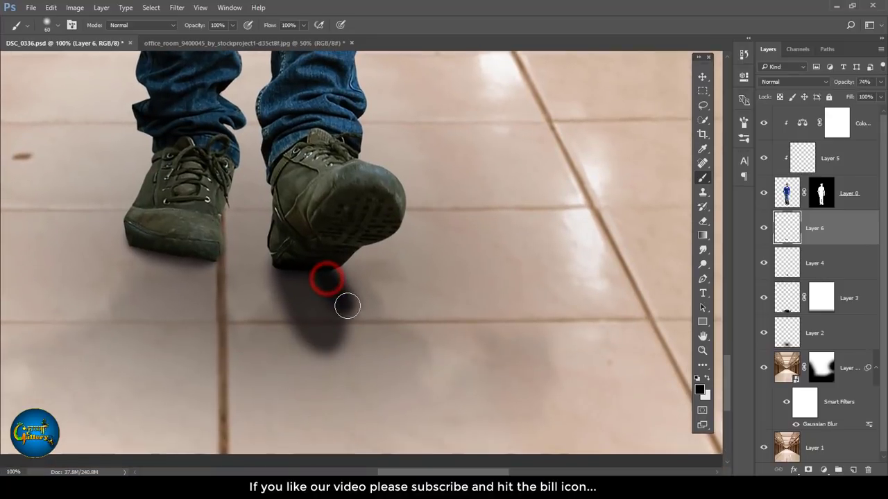
click(811, 261)
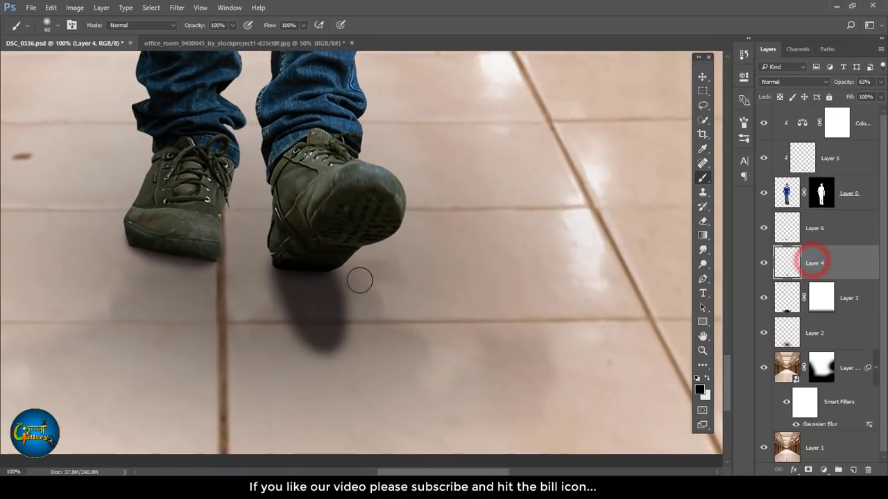
mouse_move(332, 276)
mouse_down()
mouse_move(333, 344)
mouse_move(346, 321)
mouse_up()
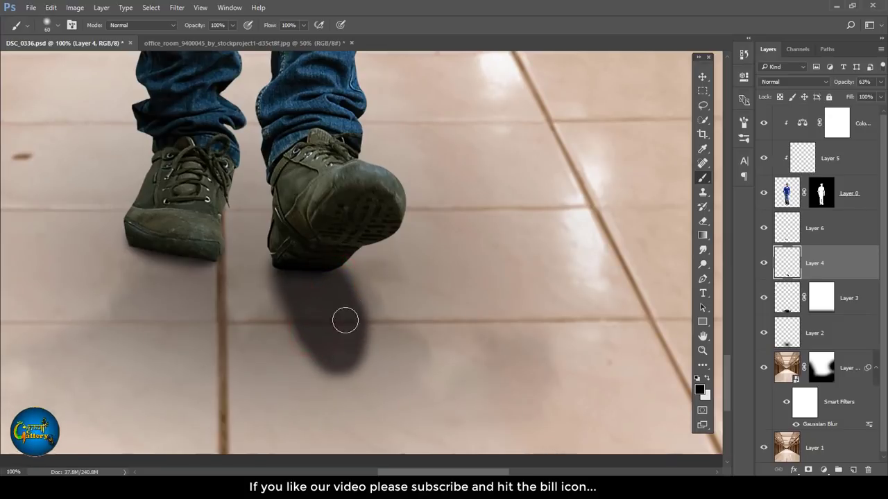
key(ctrl+0)
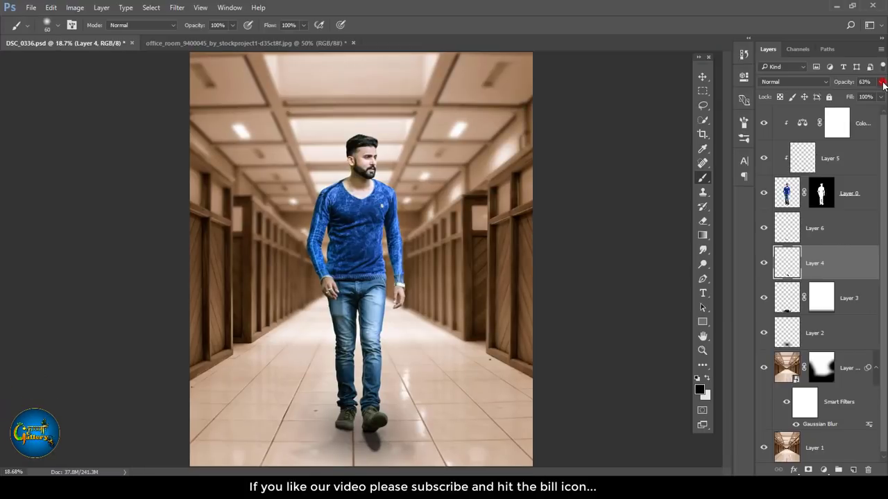
Step: Drop the Layer 4 shoe shadows to 11% opacity and lift the Layer 3 cast shadow to 30%
drag(854, 93, 844, 97)
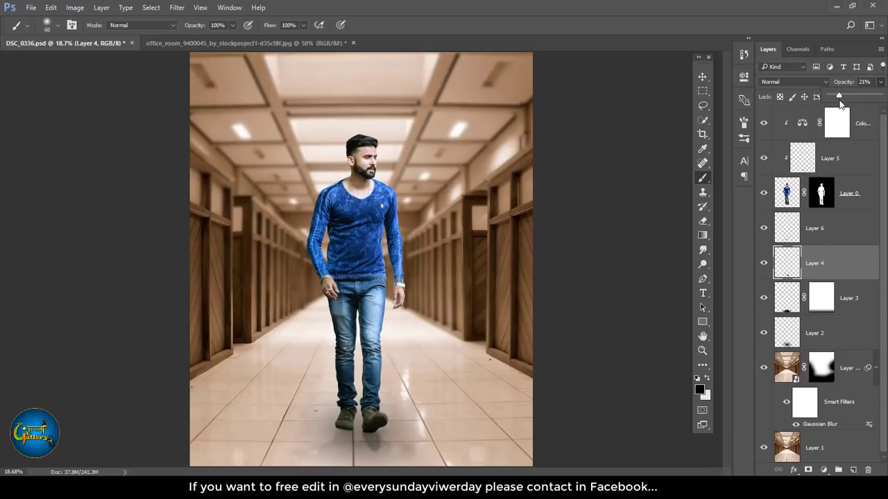
drag(839, 104, 837, 104)
key(ctrl+plus)
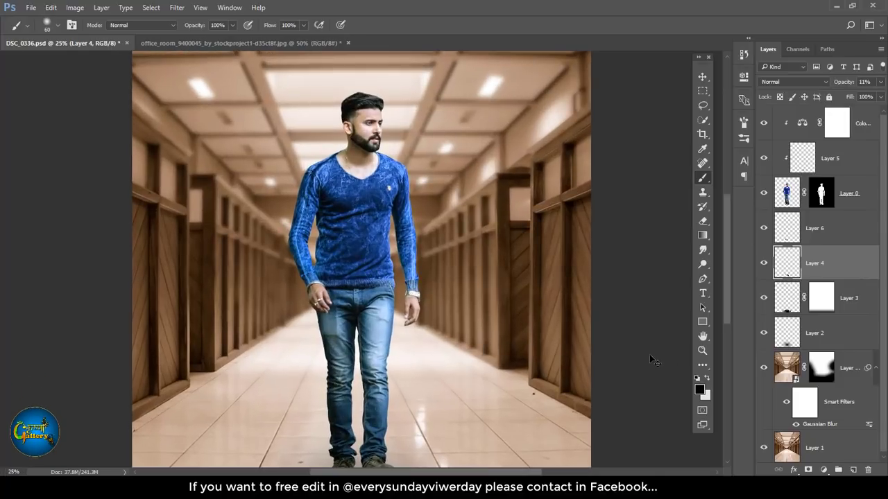
key(ctrl+minus)
key(ctrl+minus)
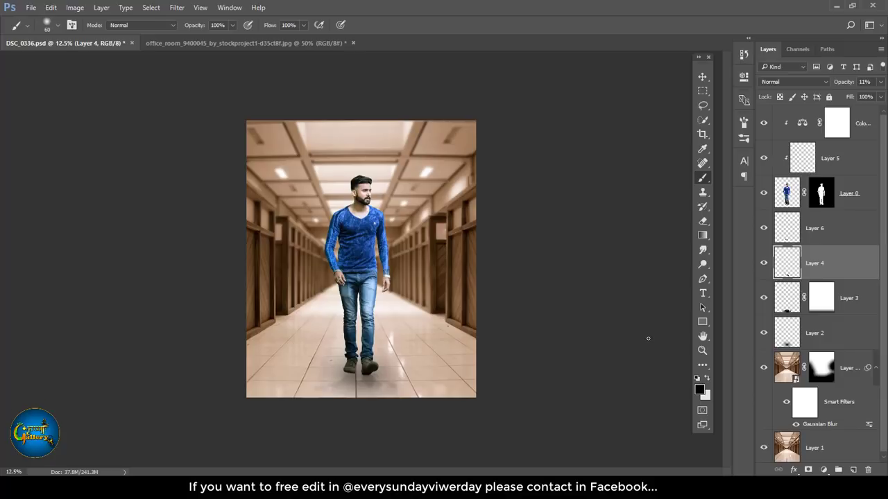
click(796, 303)
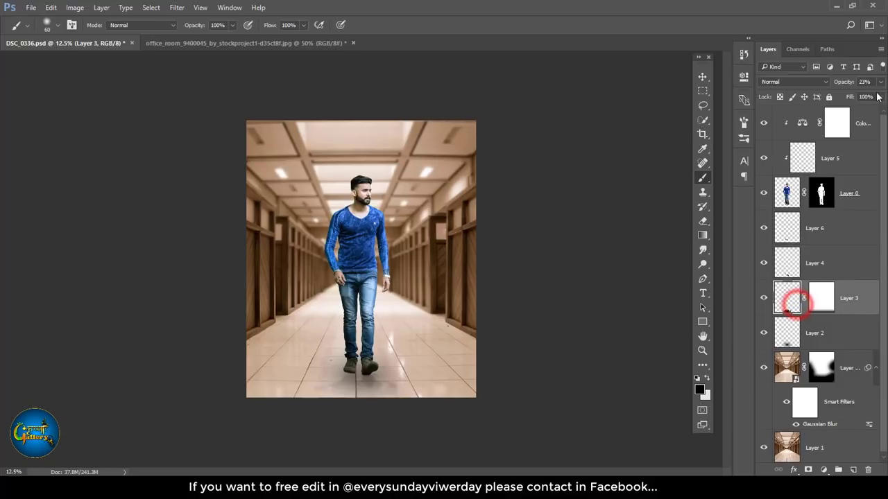
drag(844, 95, 842, 99)
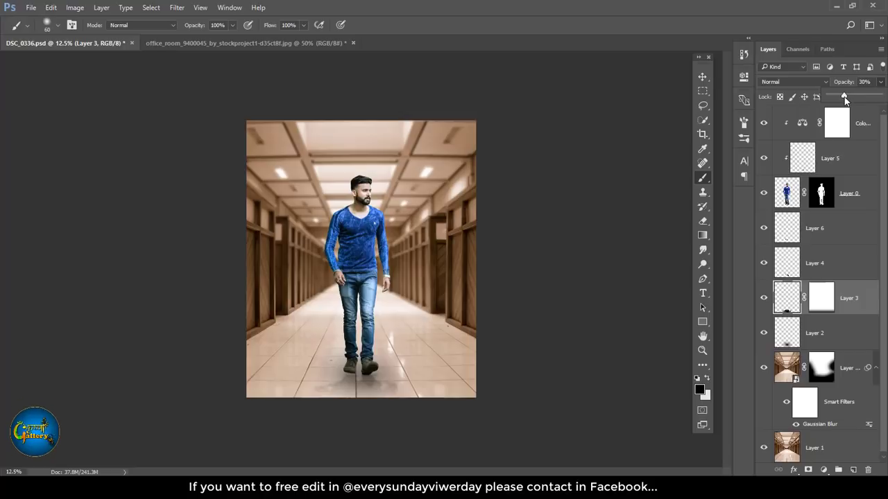
key(ctrl+plus)
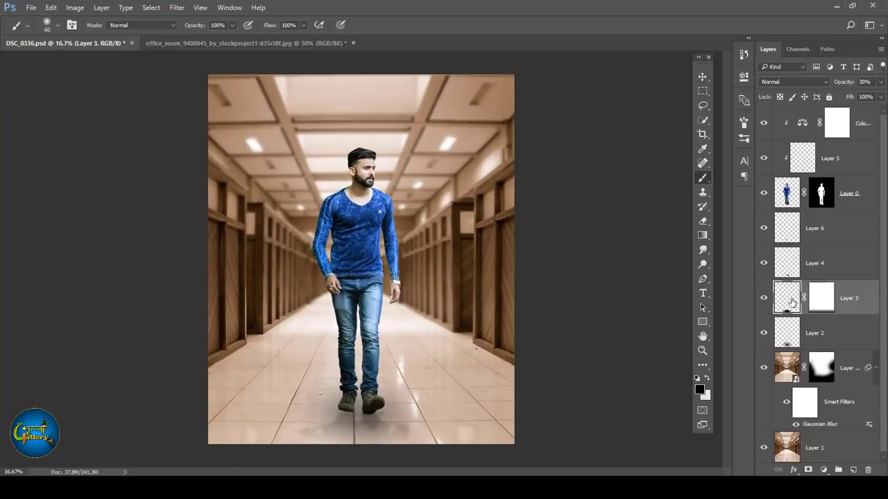
Step: Add a new layer above Layer 1 copy and enlarge the brush to 2000 px
click(848, 372)
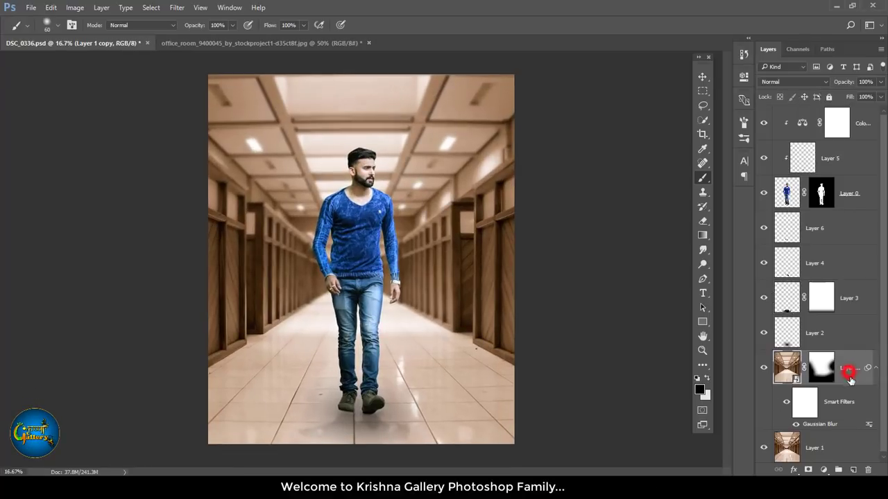
click(852, 469)
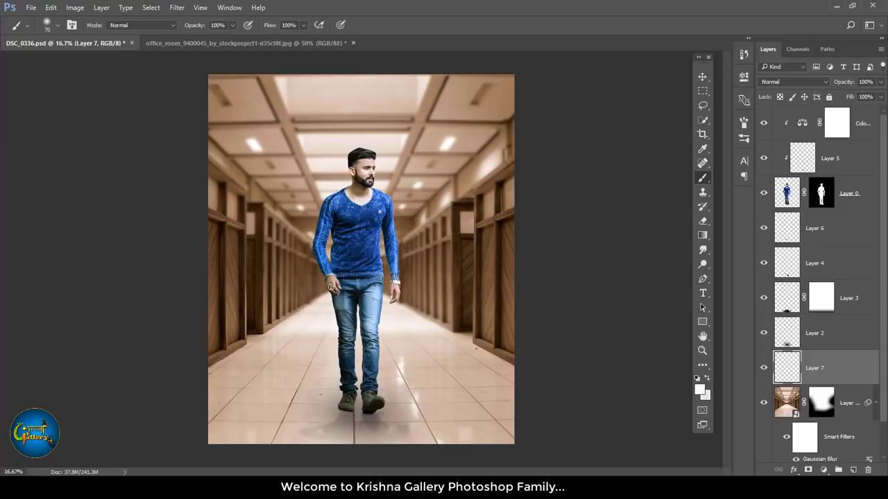
key(bracketright)
key(bracketright)
key(bracketright)
key(bracketright)
key(bracketright)
key(bracketright)
key(bracketright)
key(bracketright)
key(bracketright)
key(bracketright)
key(bracketright)
key(bracketright)
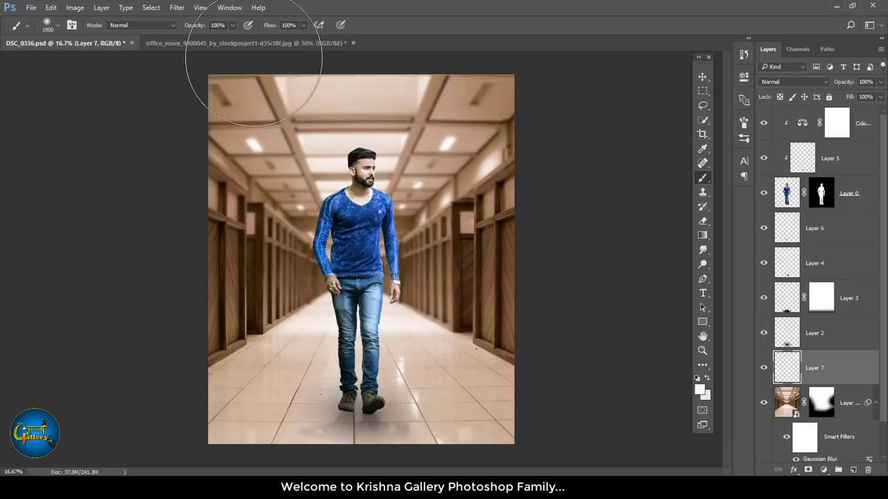
key(bracketright)
click(362, 259)
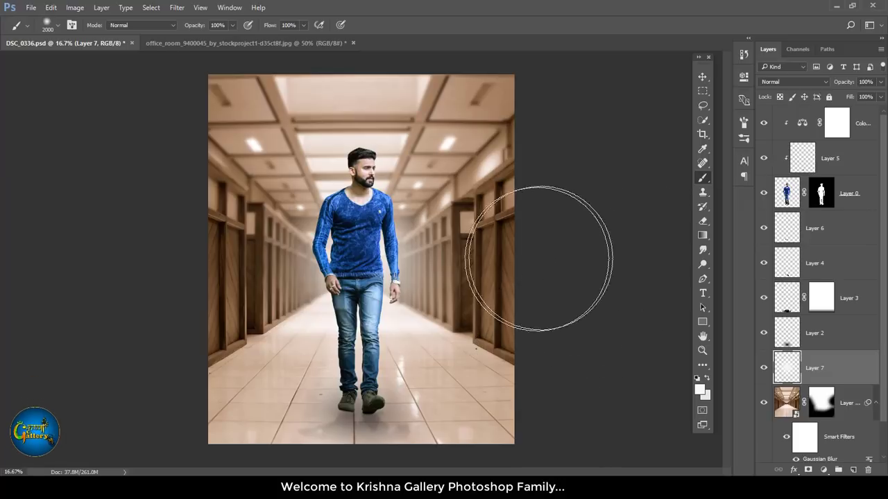
Step: Choose a light peach foreground colour and paint a soft glow over the man with a 2300 px brush
alt+click(456, 125)
click(356, 265)
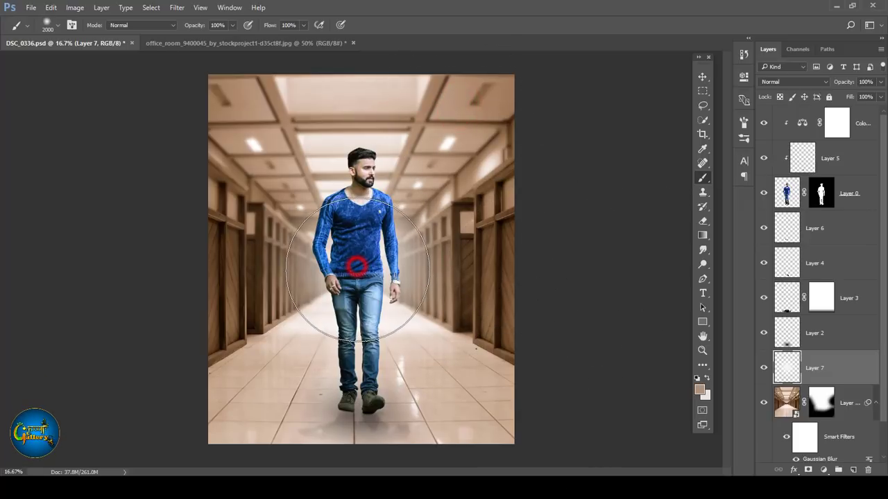
click(701, 391)
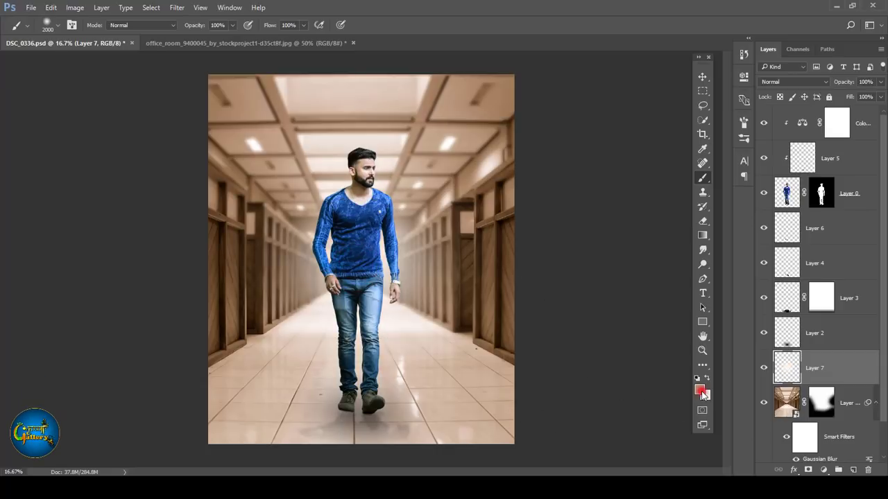
click(532, 194)
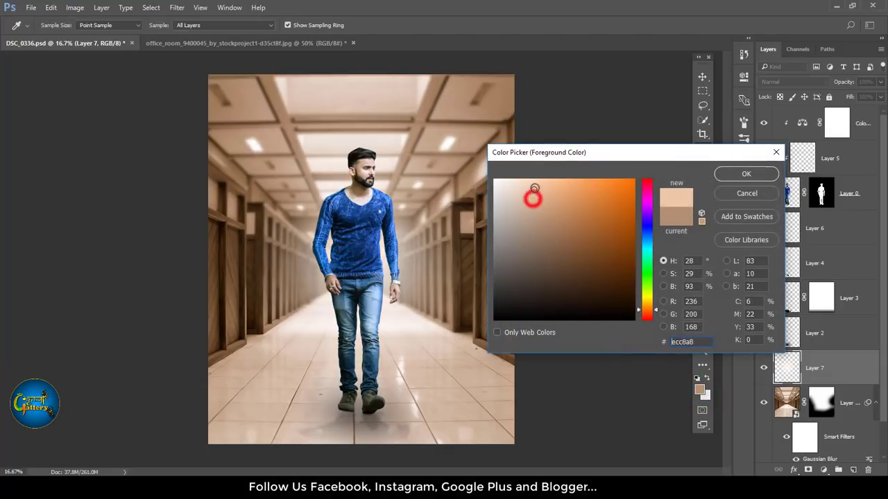
click(739, 174)
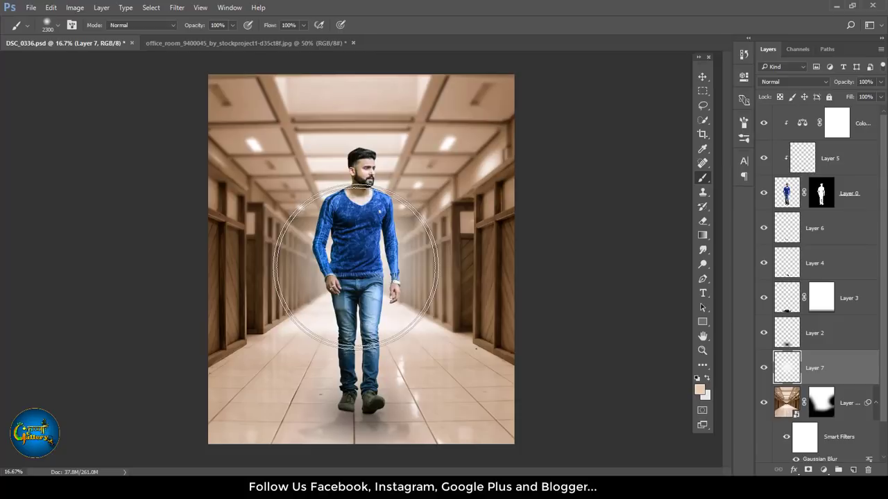
key(bracketright)
key(bracketright)
key(bracketright)
click(357, 258)
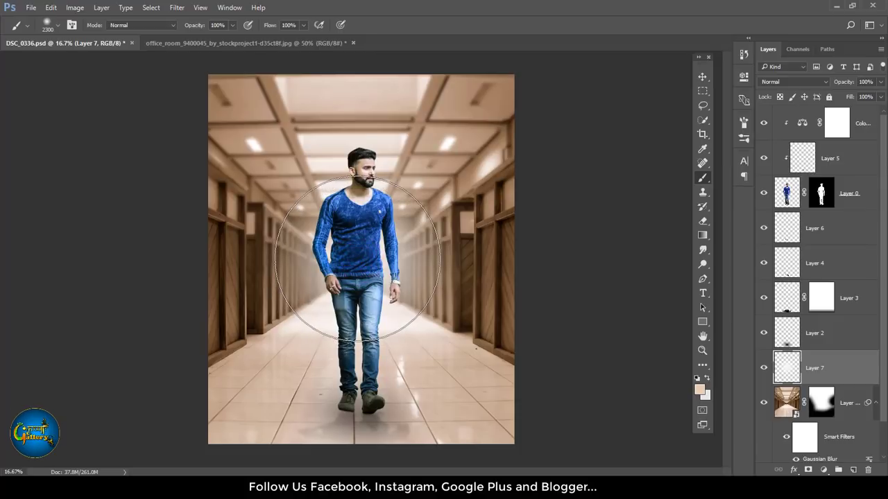
click(355, 258)
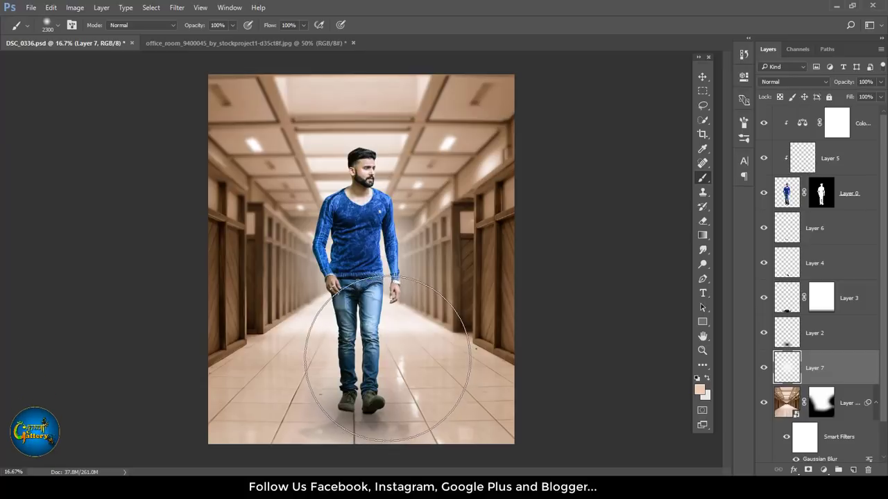
Step: Set the peach glow layer to 65% opacity, toggling it on and off to compare
key(ctrl+plus)
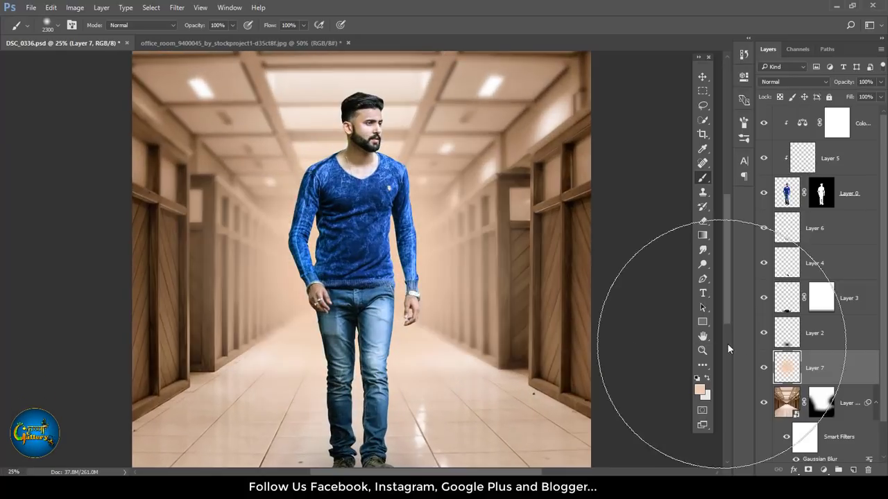
click(765, 368)
click(764, 369)
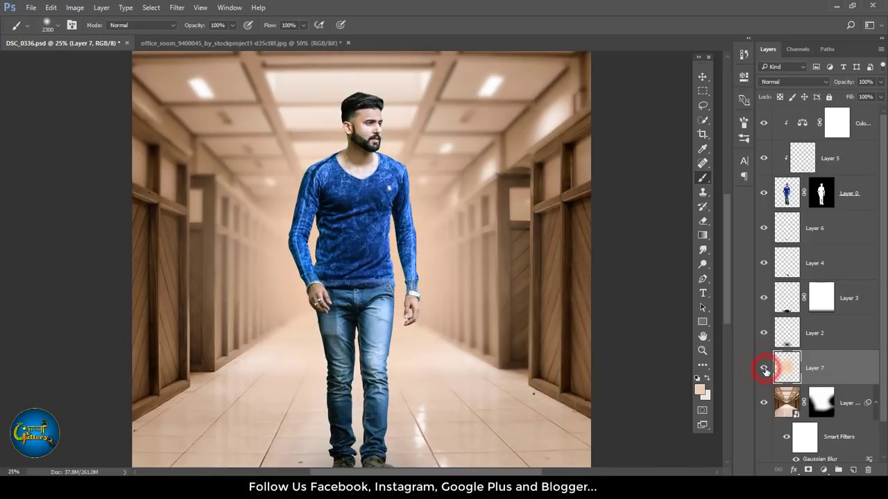
key(ctrl+minus)
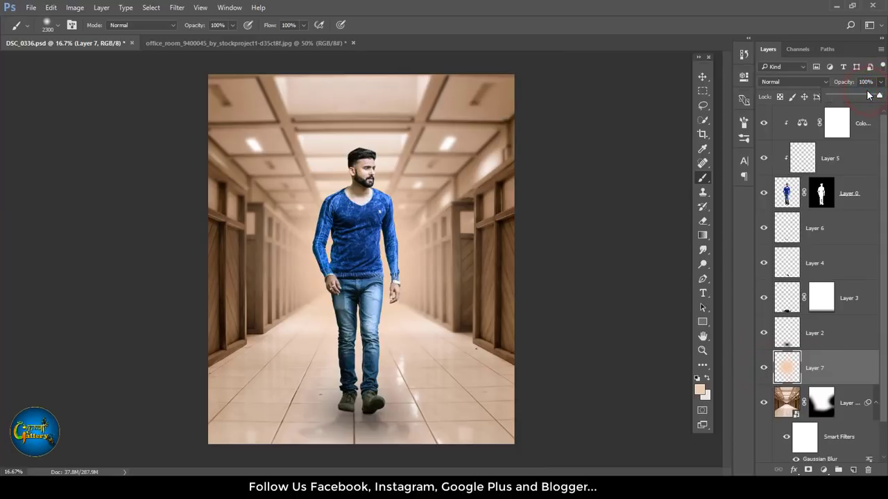
click(858, 98)
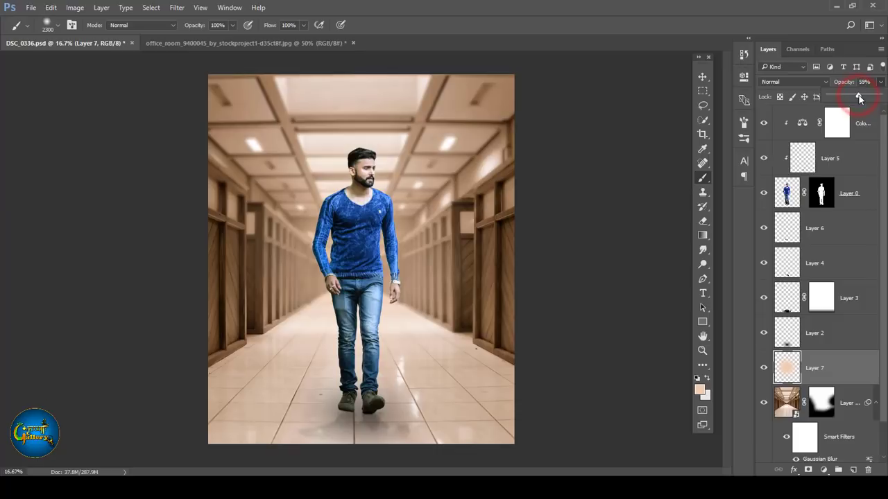
drag(858, 97, 863, 98)
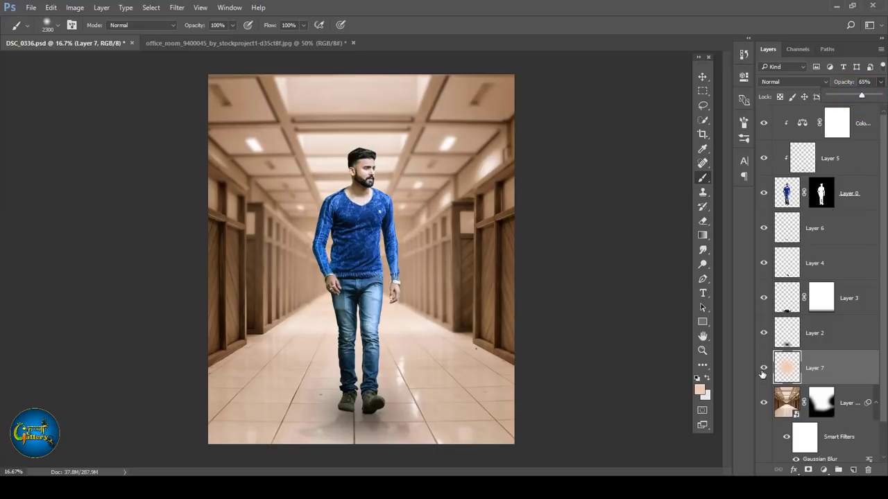
click(763, 368)
click(764, 368)
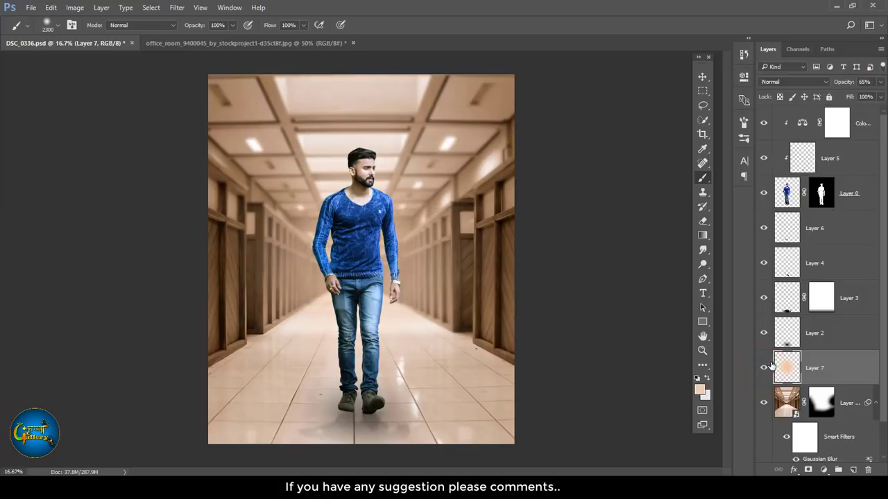
key(ctrl+minus)
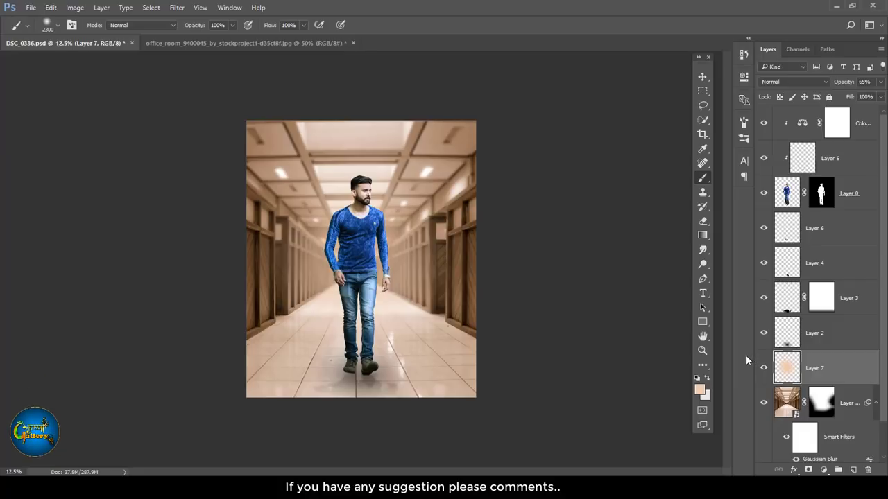
key(ctrl+plus)
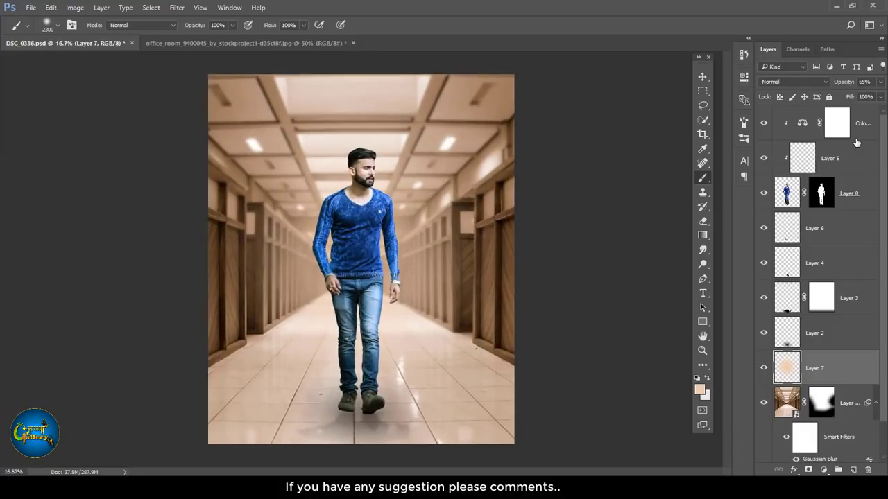
Step: Add a Photo Filter adjustment layer above the Color Balance layer
click(859, 133)
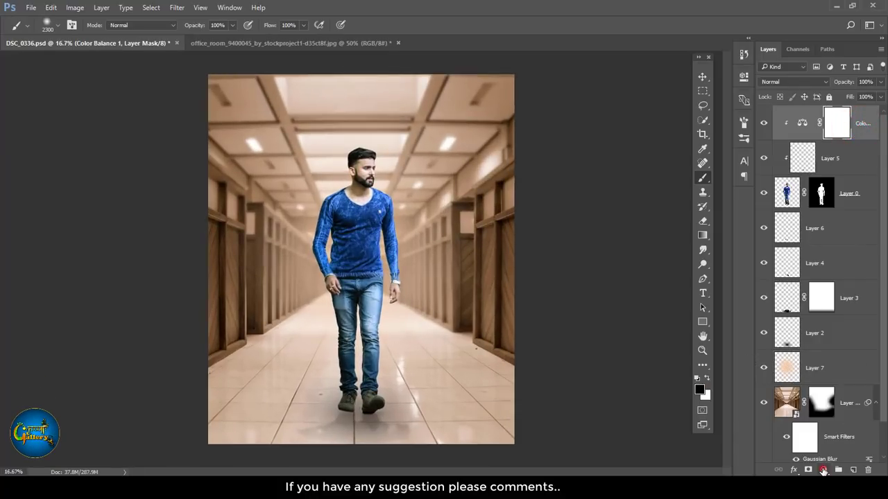
click(823, 471)
click(791, 368)
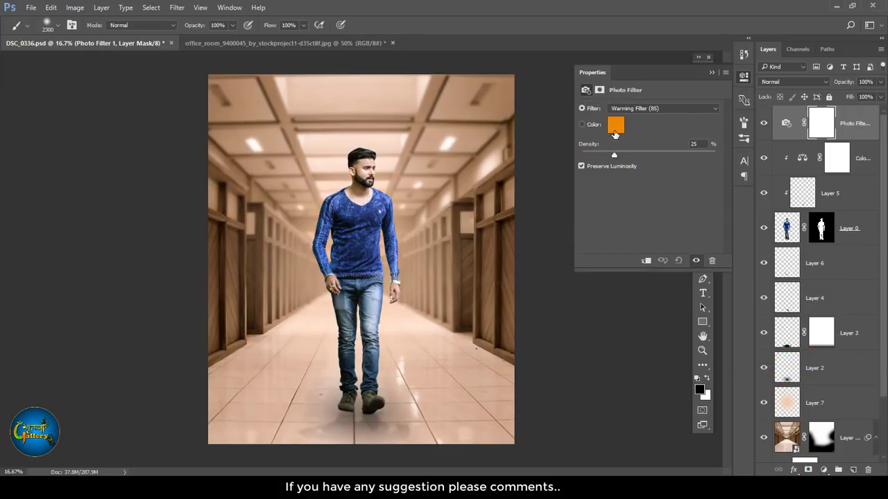
Step: Set the photo filter colour to a light peach-orange, ffad6a
click(615, 132)
click(645, 237)
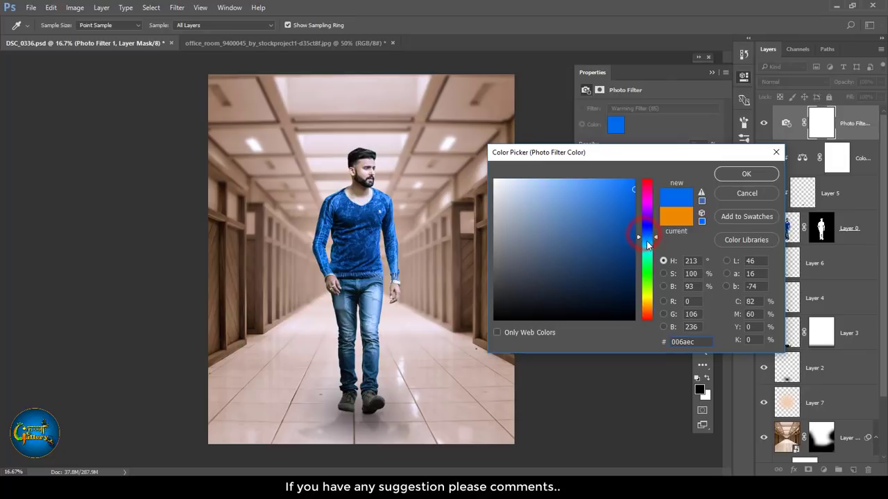
drag(646, 244, 651, 260)
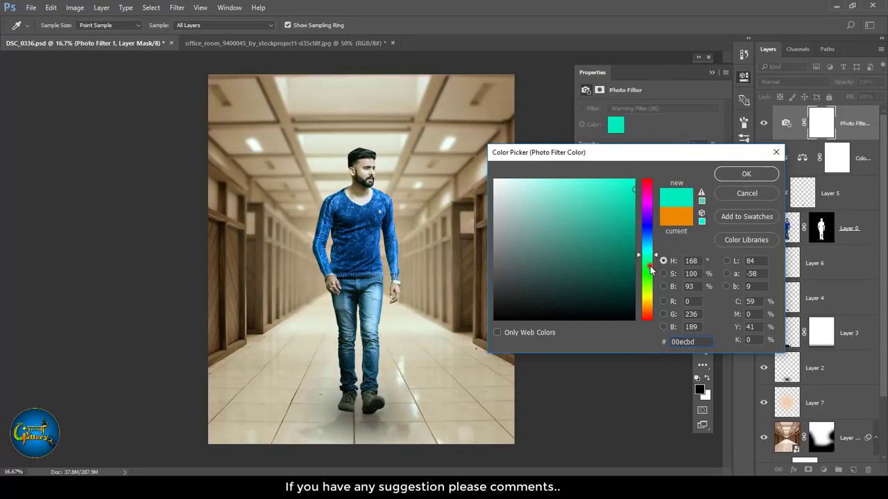
drag(650, 270, 652, 326)
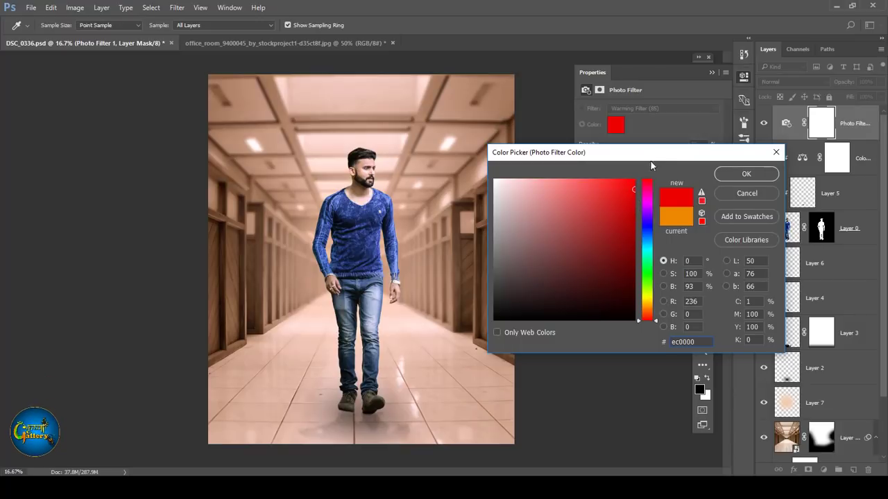
drag(650, 152, 636, 252)
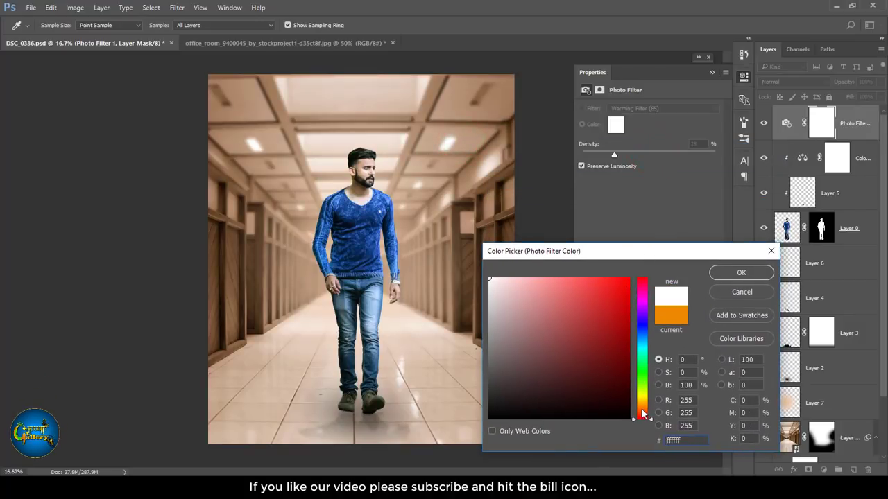
drag(642, 414, 638, 409)
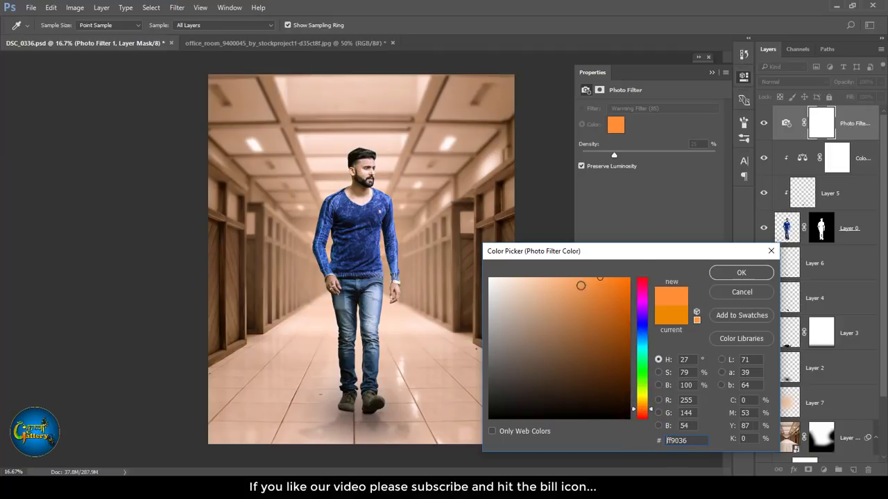
click(570, 279)
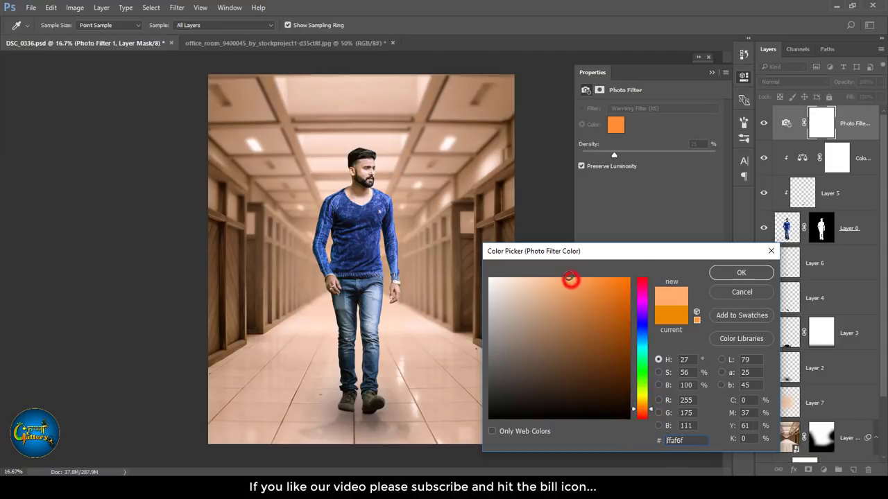
click(740, 275)
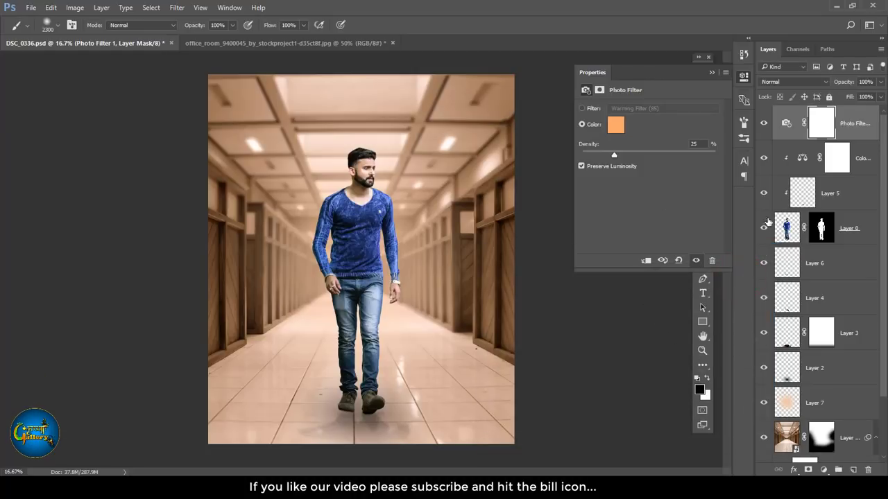
Step: Toggle the filter to compare, collapse Properties and fit the image on screen
click(764, 123)
click(711, 73)
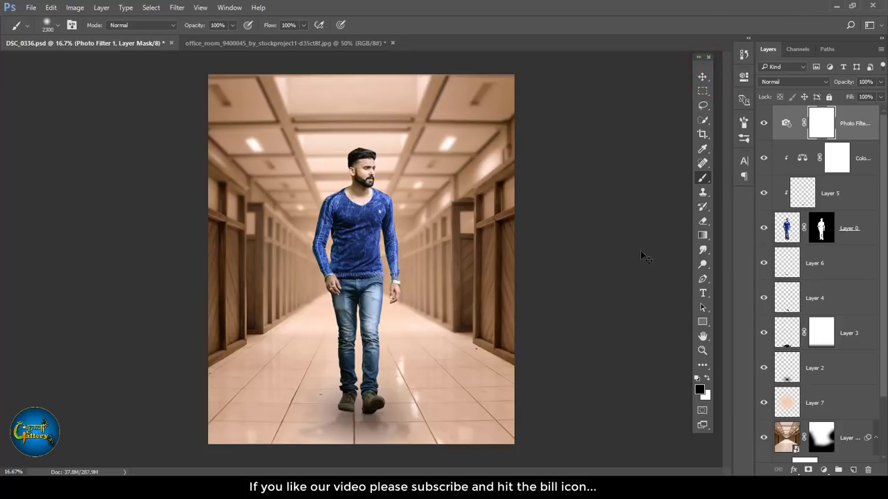
key(ctrl+0)
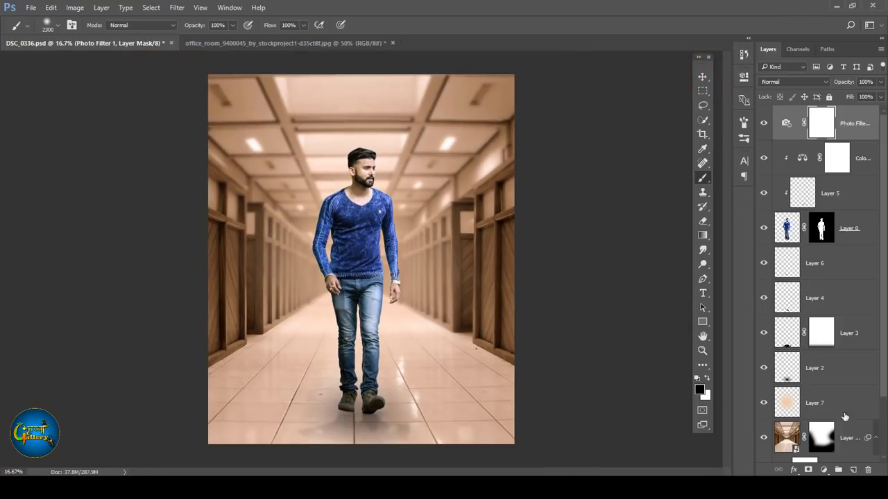
Step: Add a new layer and a black-to-transparent linear 90° Gradient Fill layer, positioned lower
click(853, 470)
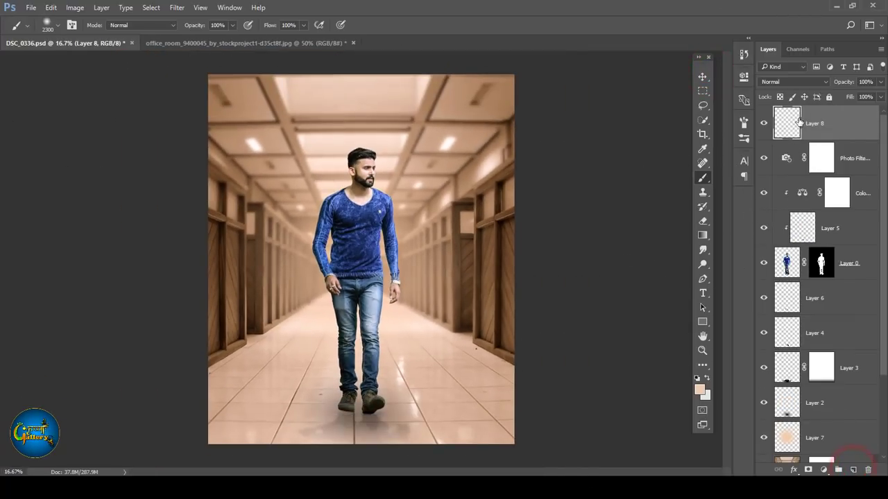
click(697, 378)
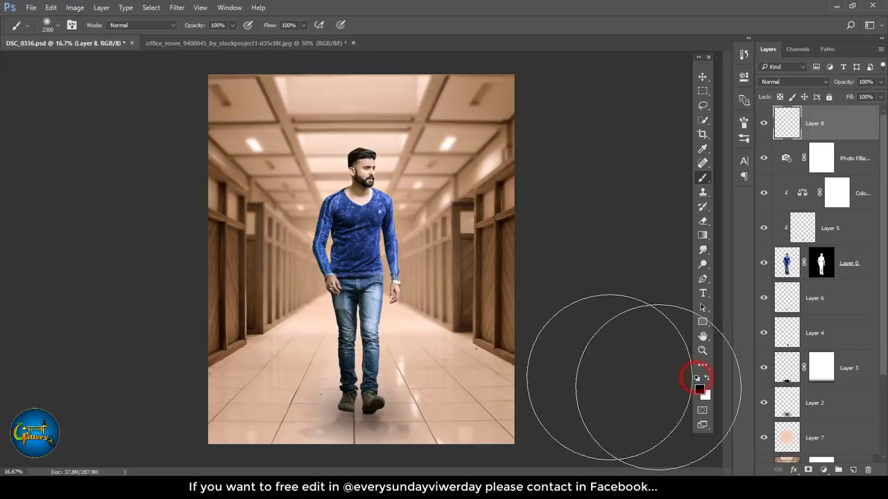
click(824, 471)
click(780, 236)
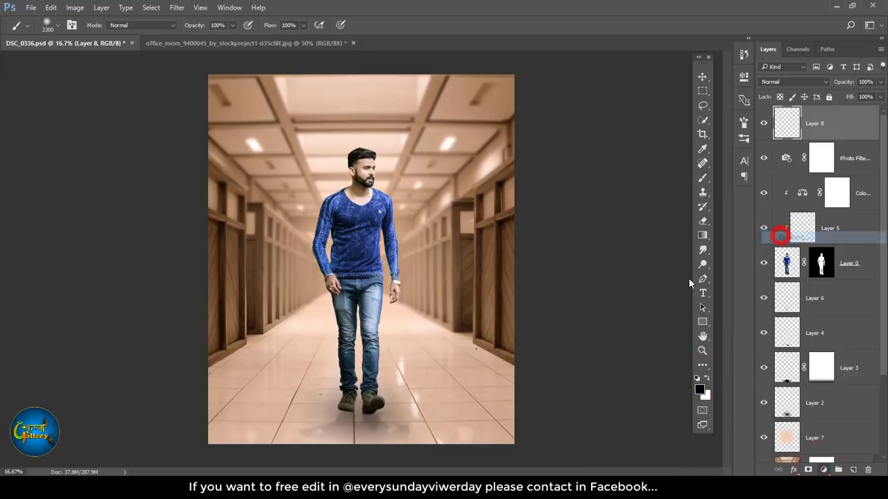
drag(339, 388, 315, 380)
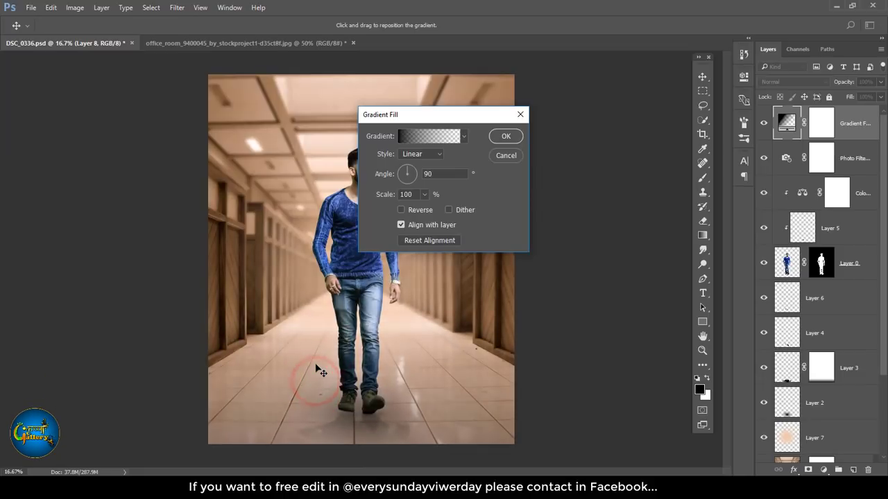
click(506, 136)
Step: Toggle the gradient layer's visibility to compare the darkening, then select the Gradient tool
key(b)
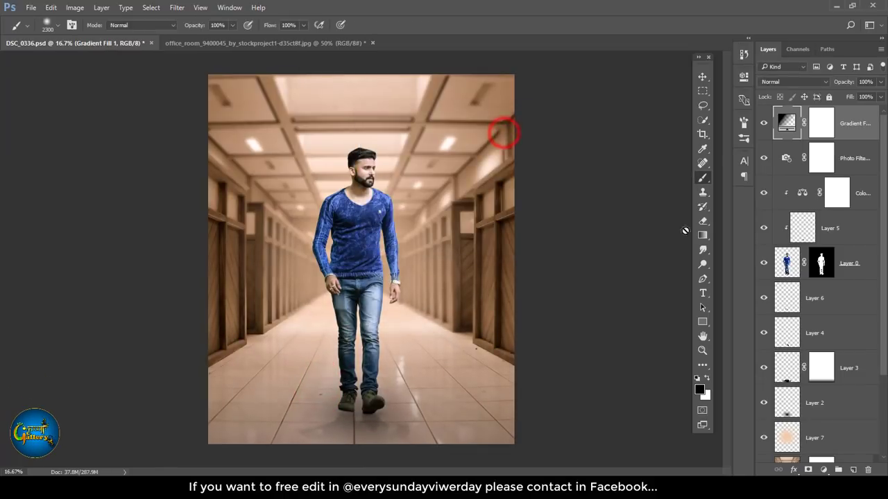
click(765, 126)
click(765, 126)
click(766, 126)
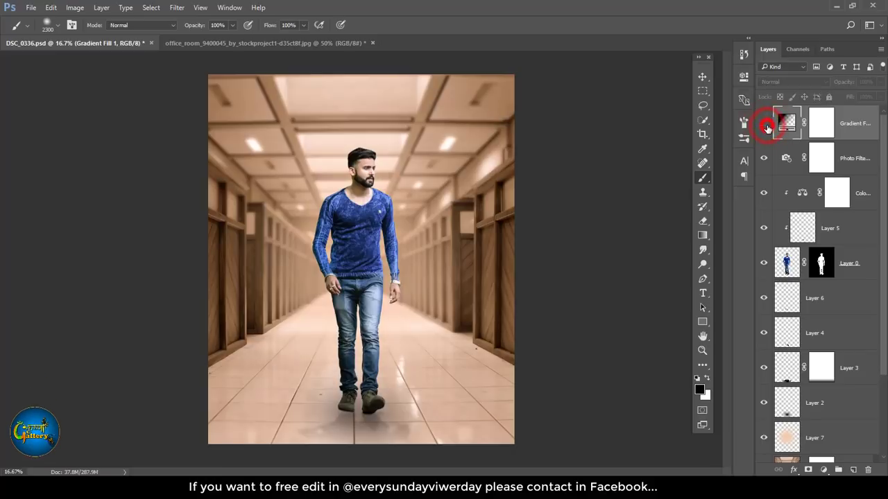
click(765, 125)
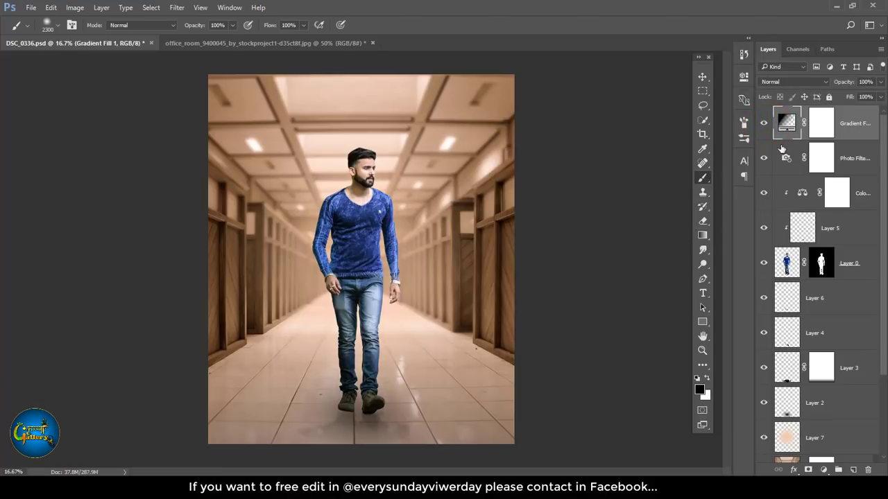
click(703, 235)
Step: Rasterize Gradient Fill 1 and draw a vertical mask gradient from the chest down
right_click(853, 124)
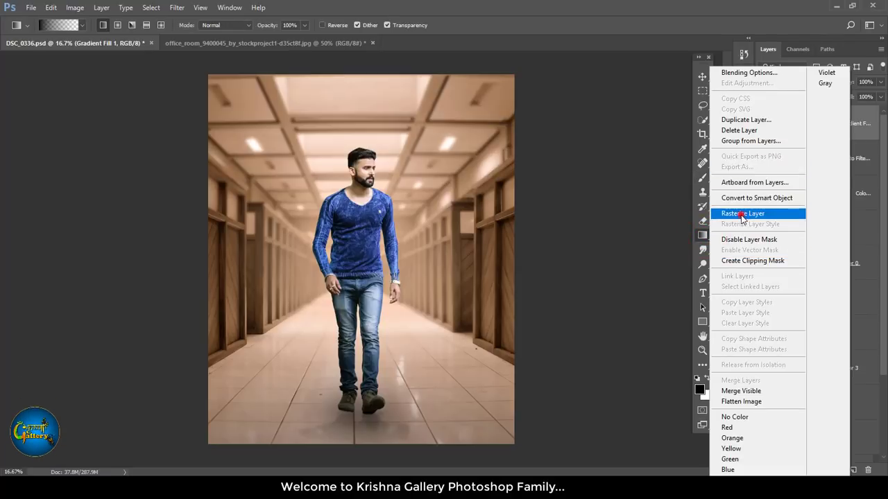
click(741, 215)
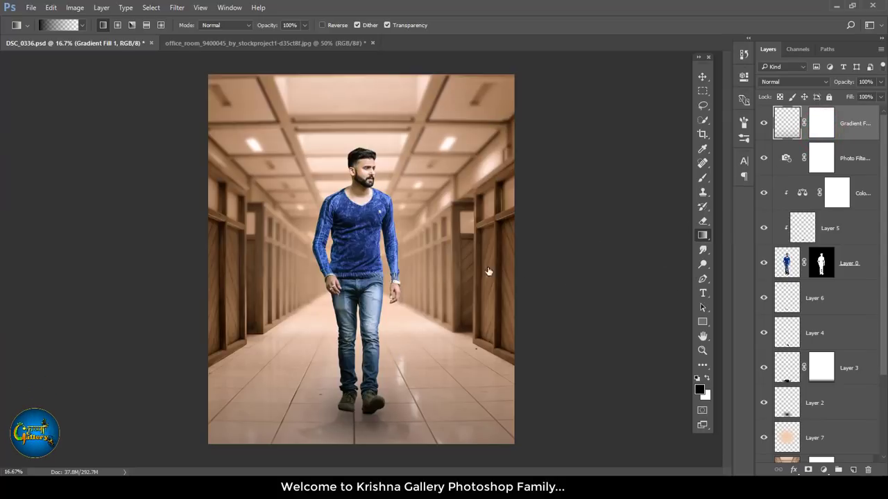
click(819, 132)
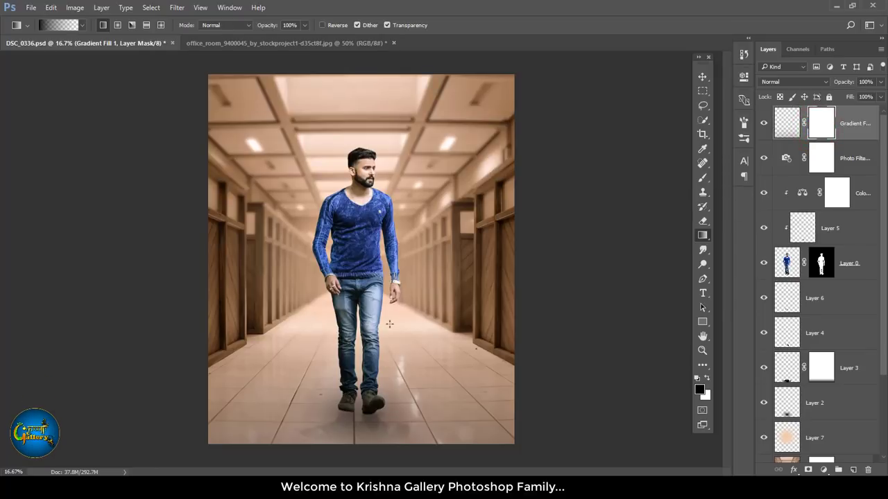
drag(349, 323, 350, 397)
drag(358, 217, 359, 405)
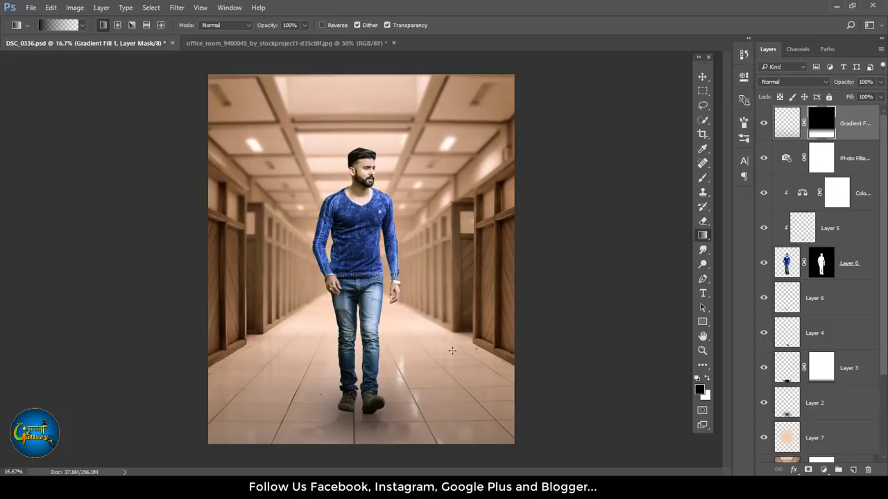
Step: Add a Levels layer with input levels 8, 1.00, 247, then collapse Properties
click(824, 471)
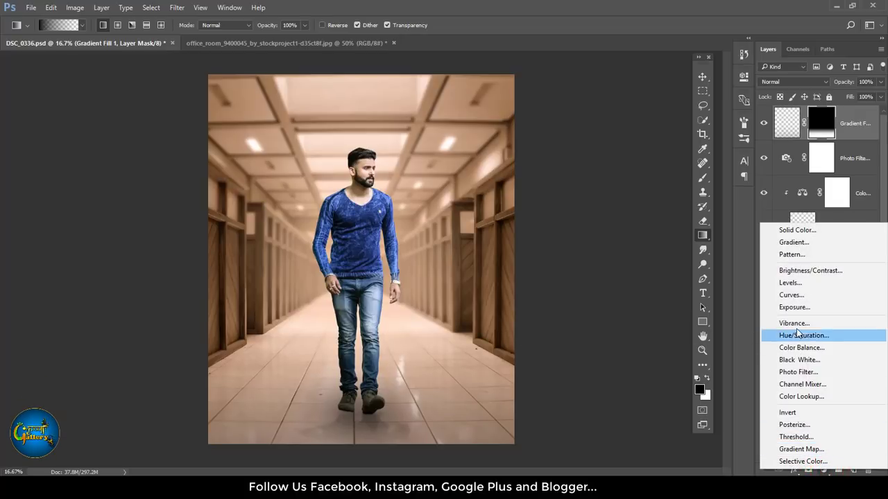
click(794, 282)
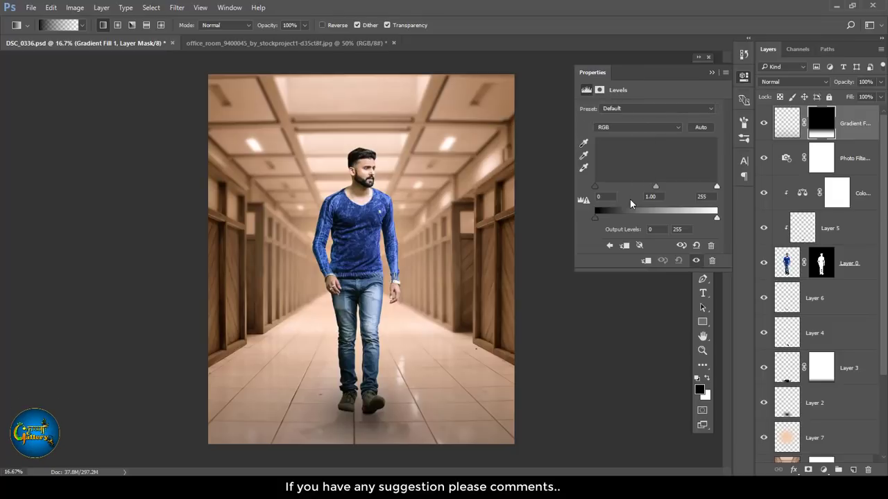
click(596, 187)
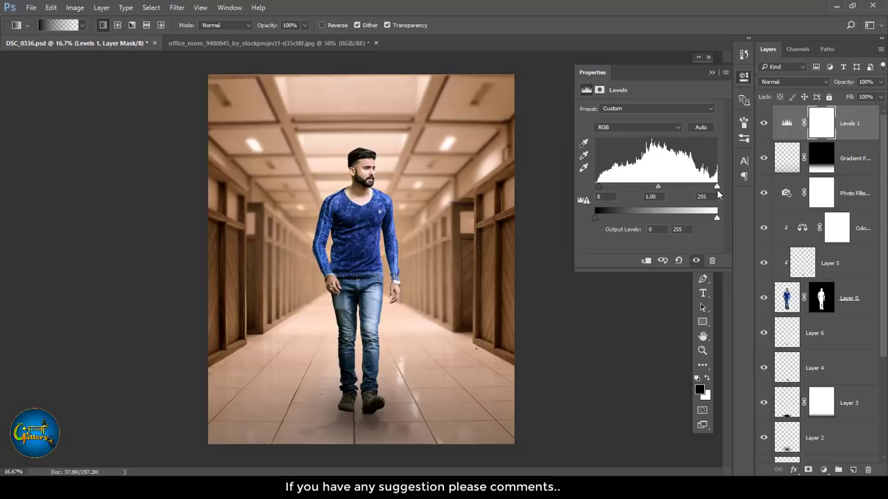
mouse_move(717, 188)
mouse_down()
mouse_move(703, 187)
mouse_move(713, 187)
mouse_up()
click(712, 73)
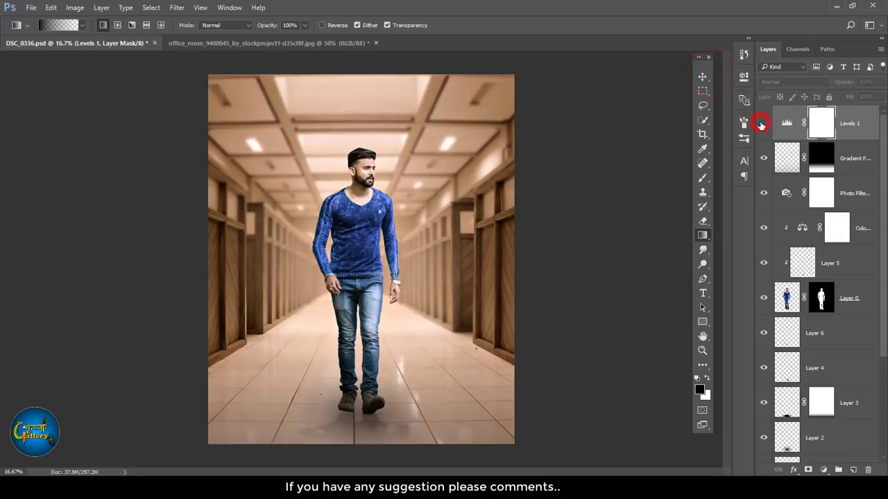